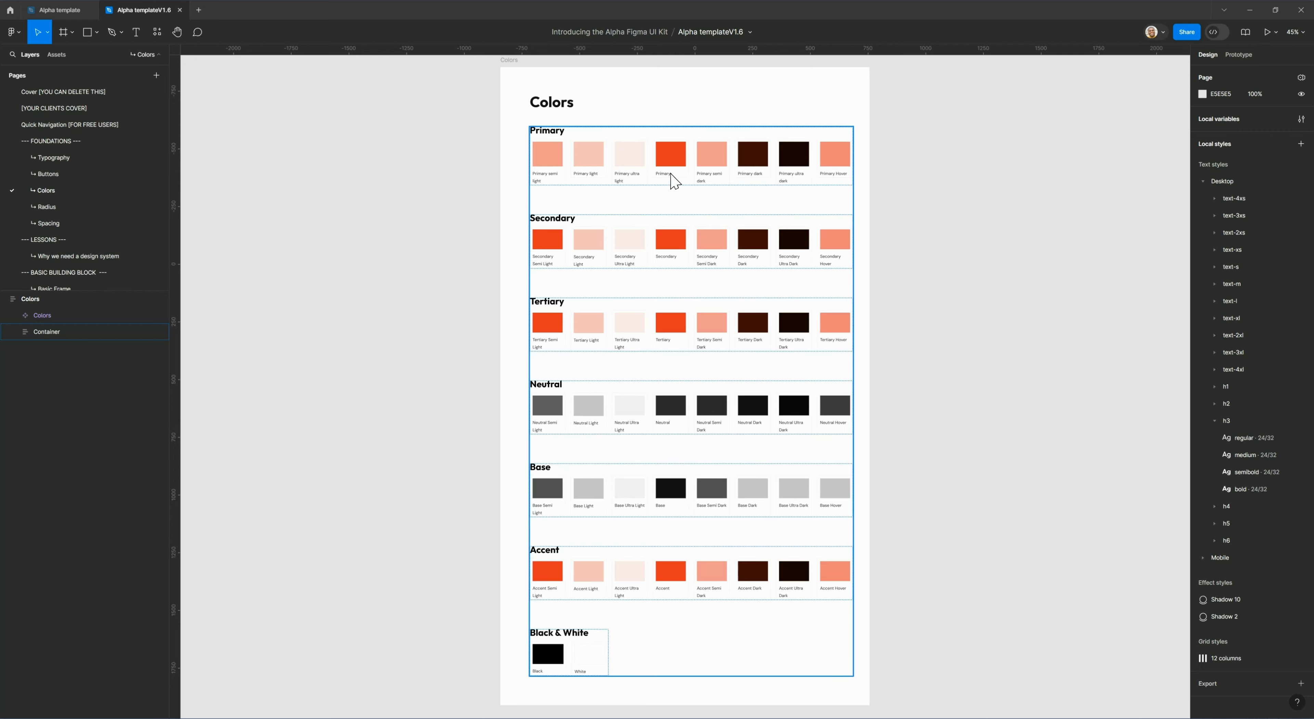
Look through the color groups on the Colors frame, from Primary and Secondary down to Black & White
click(557, 155)
click(556, 236)
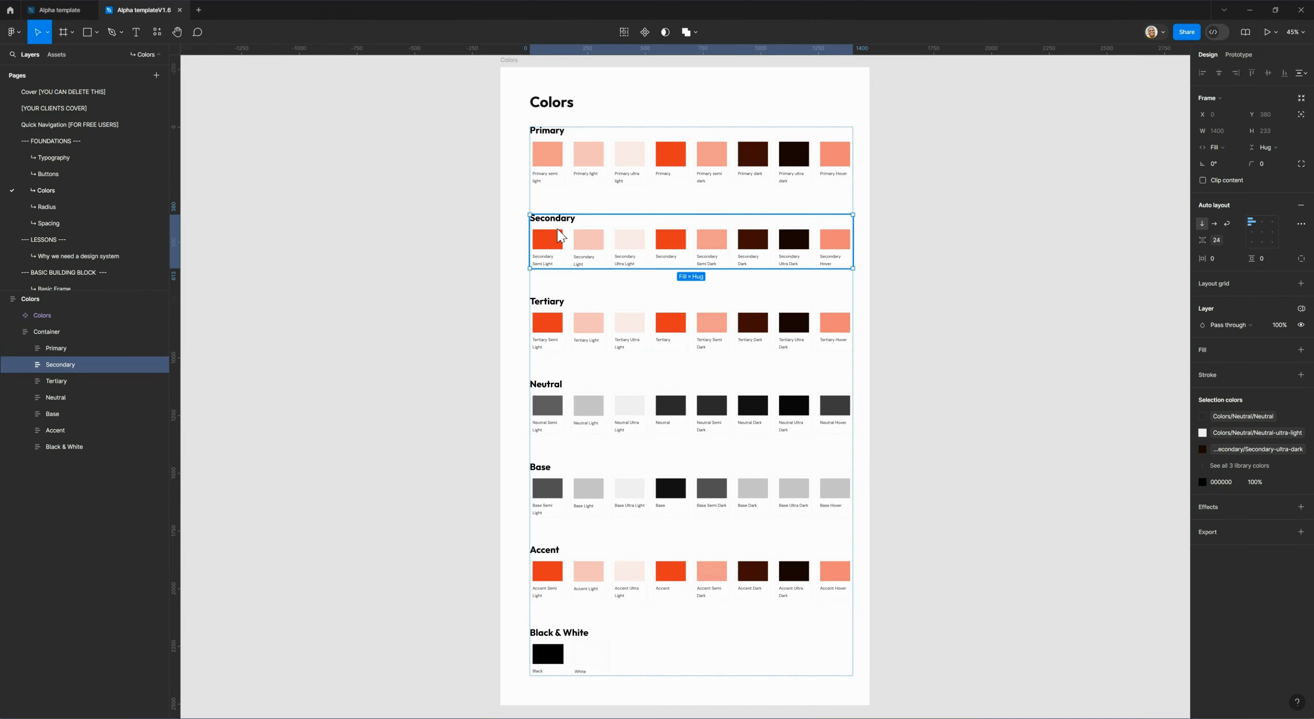
click(558, 313)
click(557, 391)
click(587, 472)
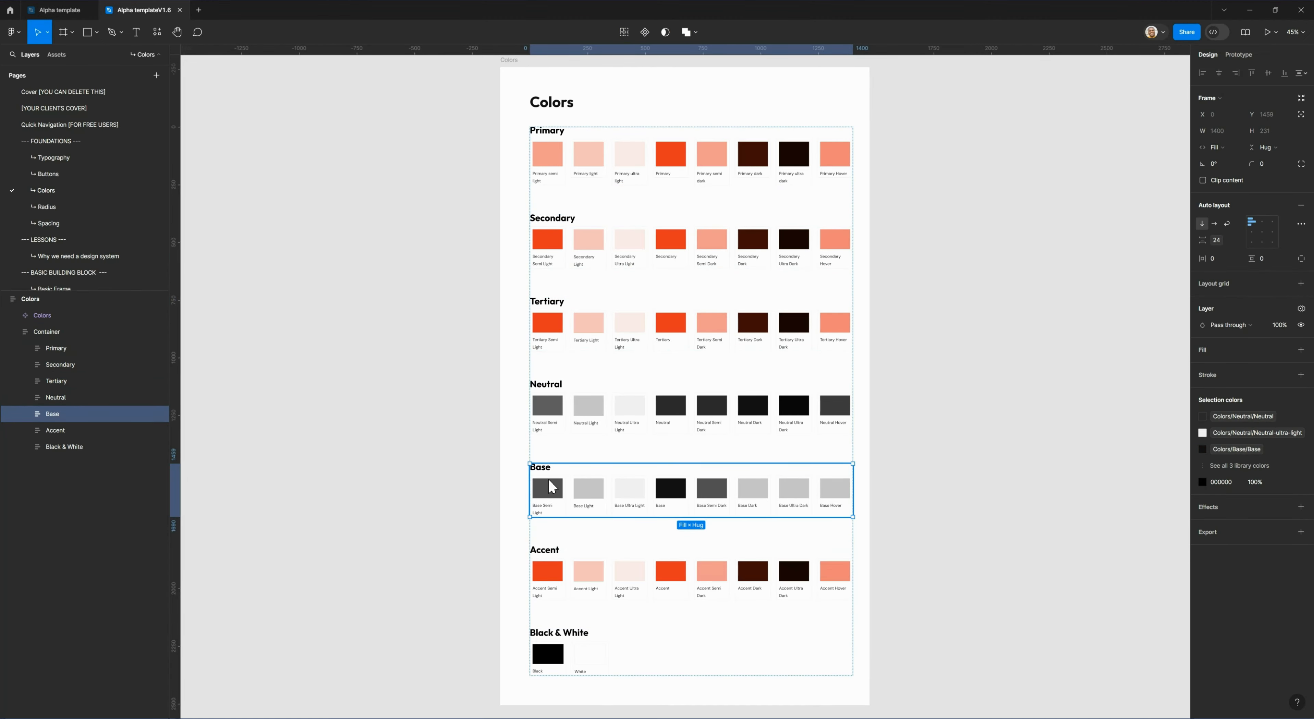
click(592, 559)
click(567, 637)
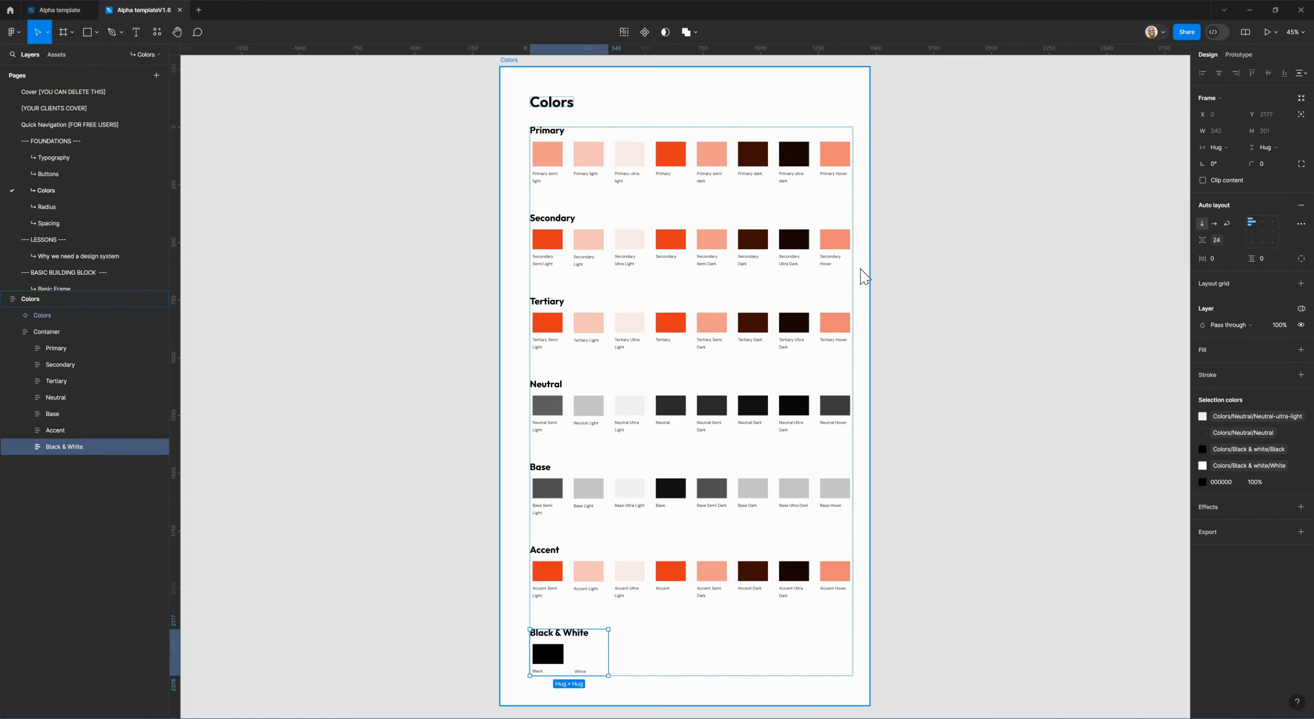
scroll(871, 252, right, 5)
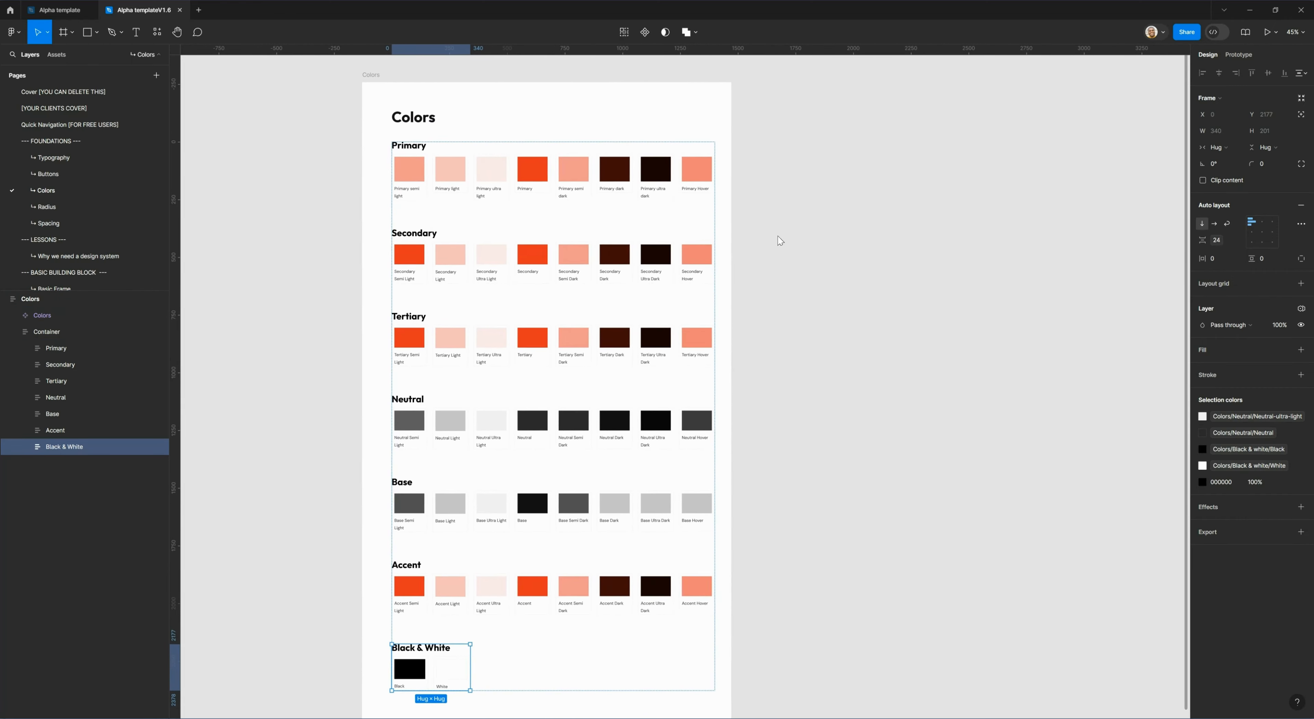
scroll(780, 240, right, 1)
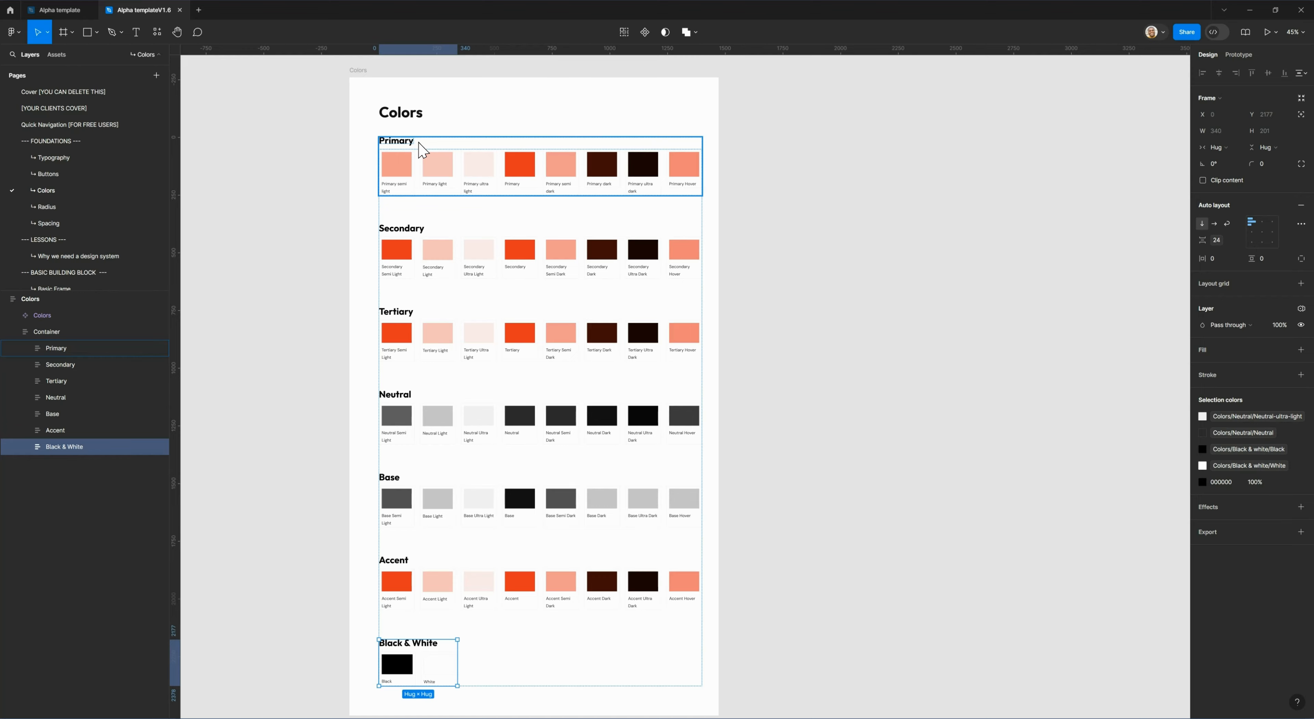
Open the local variables with nothing selected and look through the Colors group
click(1072, 168)
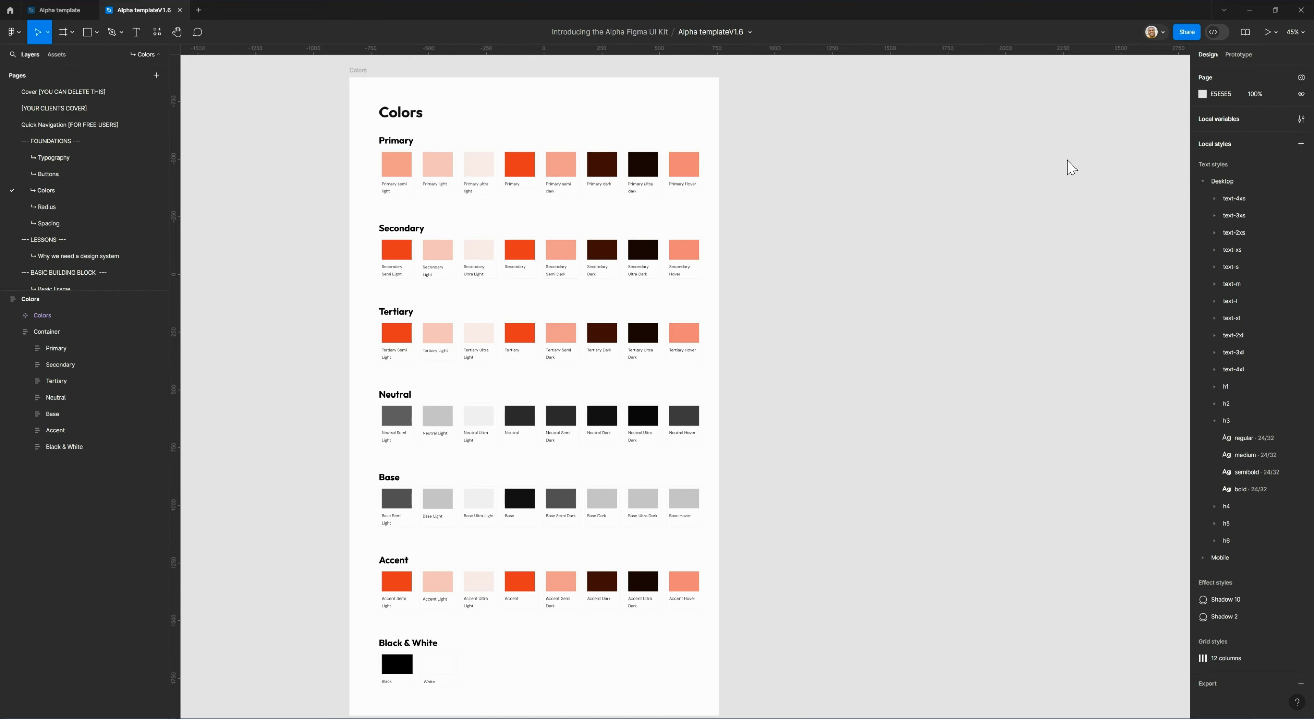
click(1302, 118)
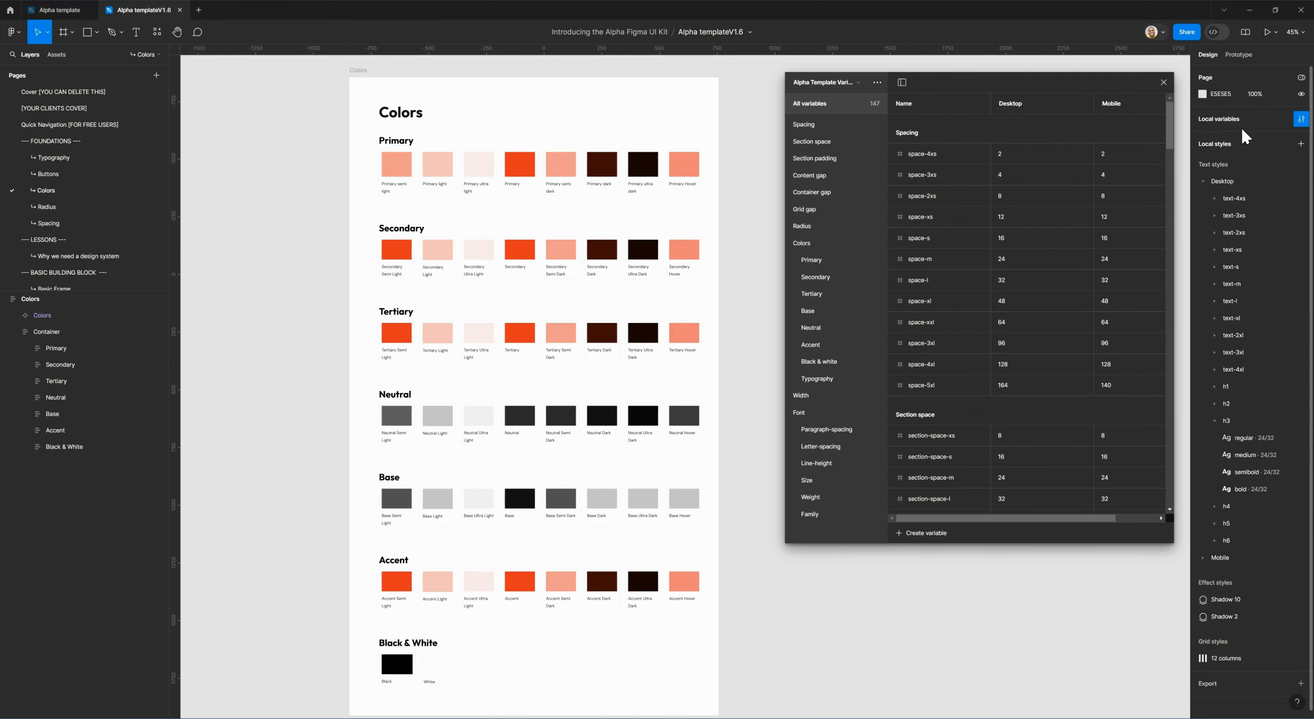
click(803, 243)
scroll(923, 194, down, 15)
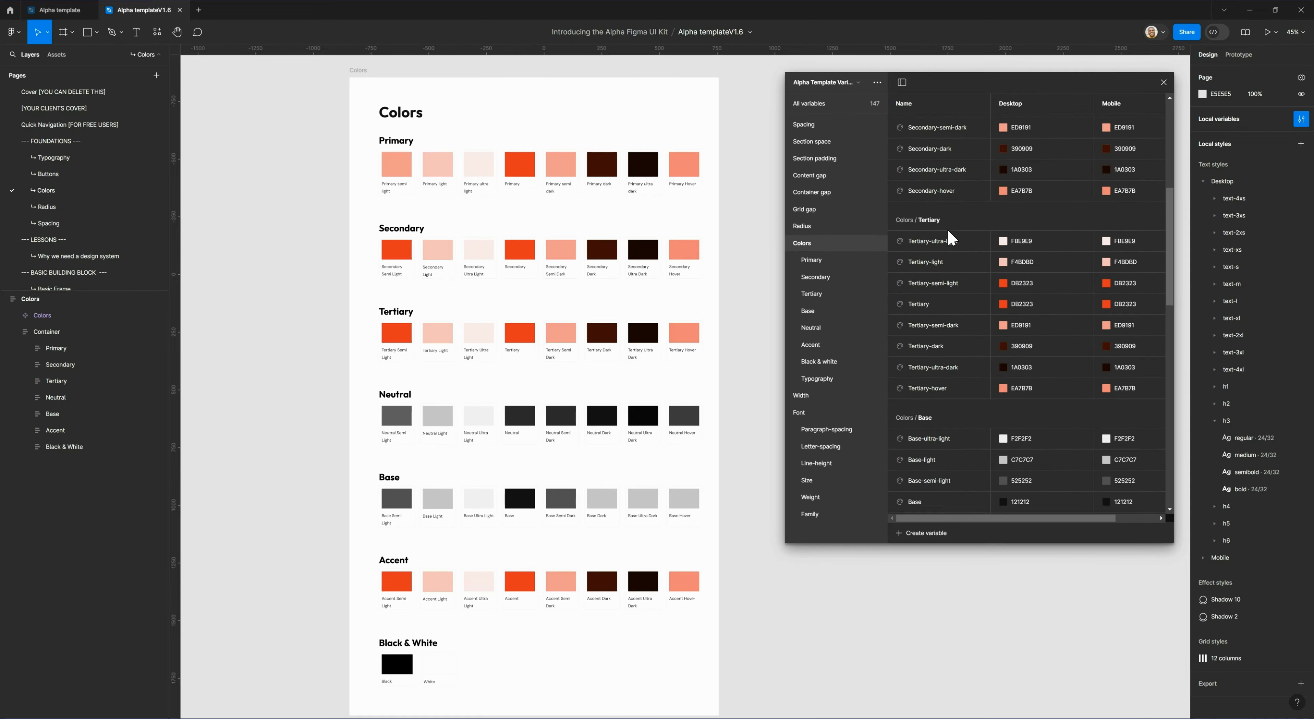
scroll(953, 238, up, 15)
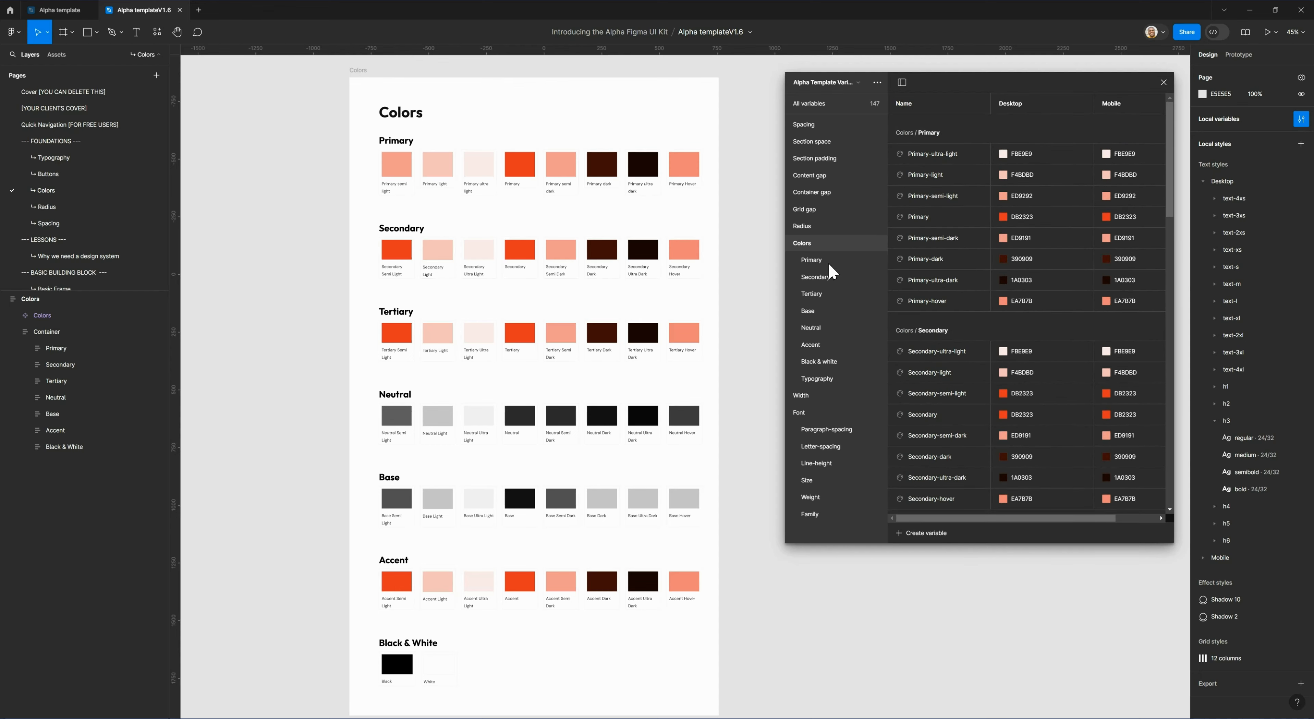
Show only the Primary color variables and inspect the Primary variable's desktop color in the color picker
click(811, 260)
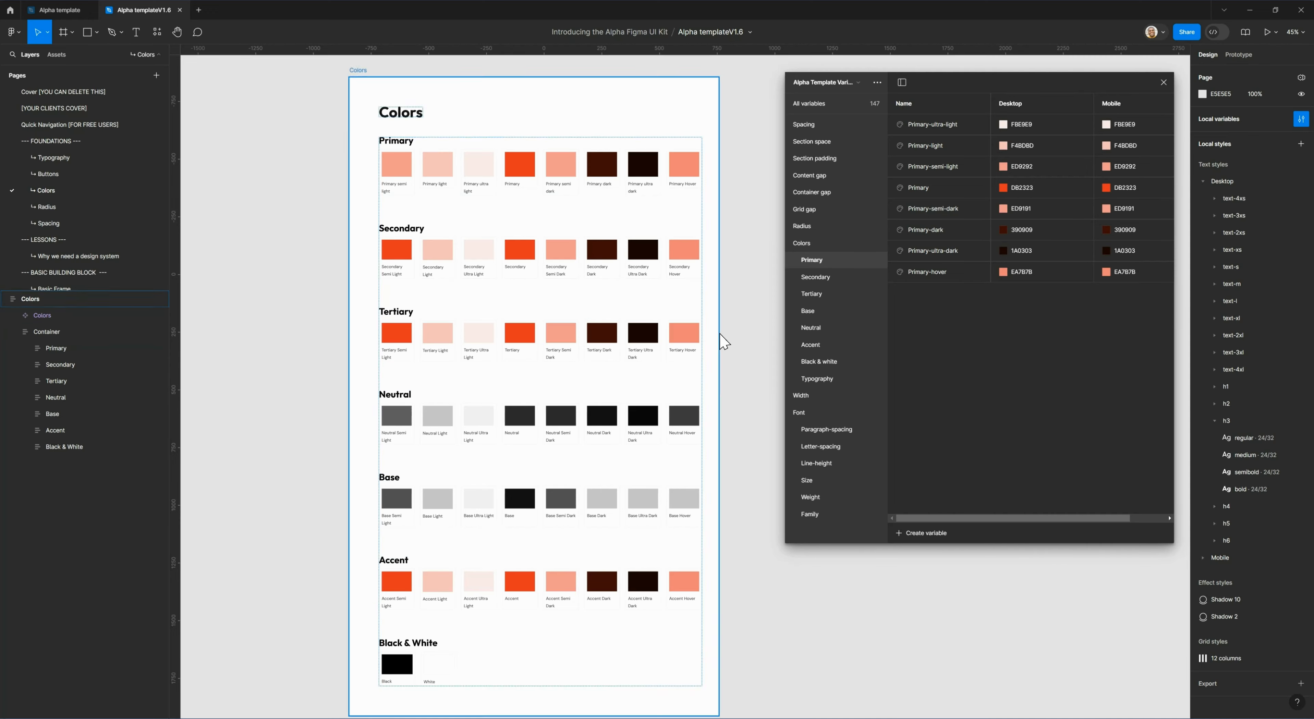
drag(728, 338, 651, 326)
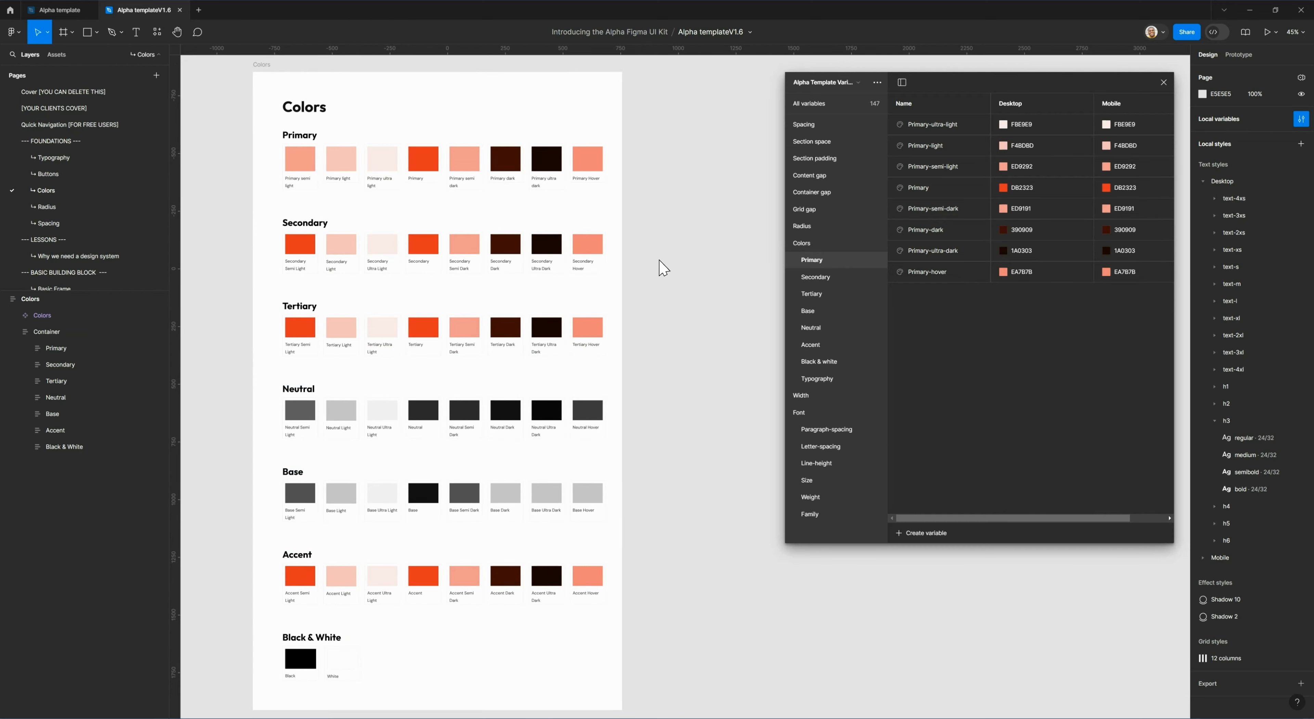
click(1003, 188)
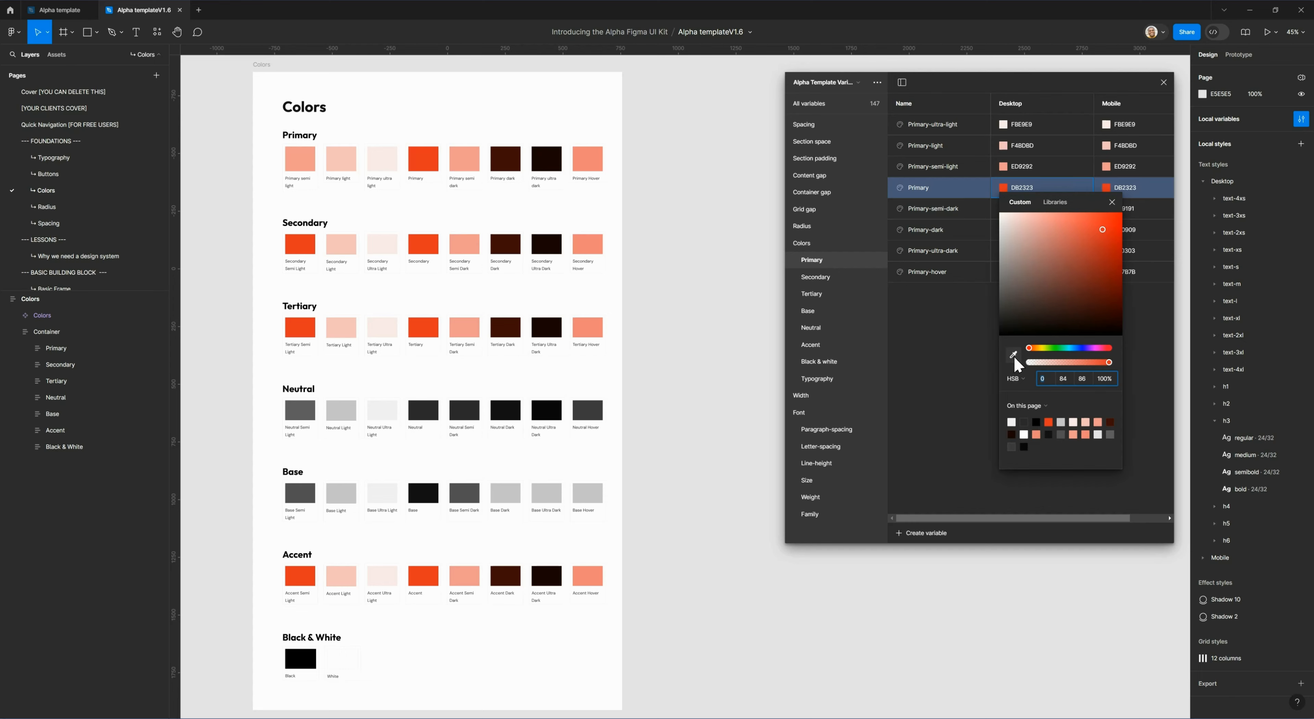
click(1113, 202)
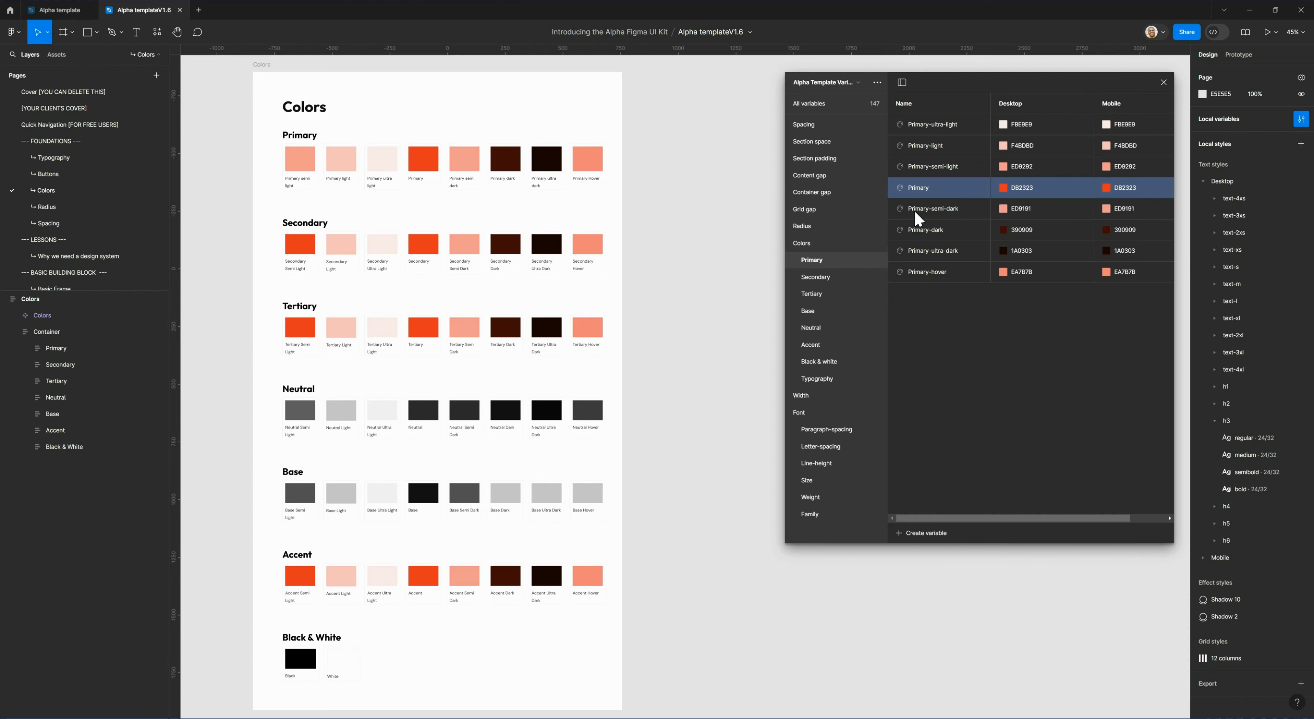
Look through the Tertiary, Base, Neutral, Accent, Black & white and Typography color variables
click(827, 294)
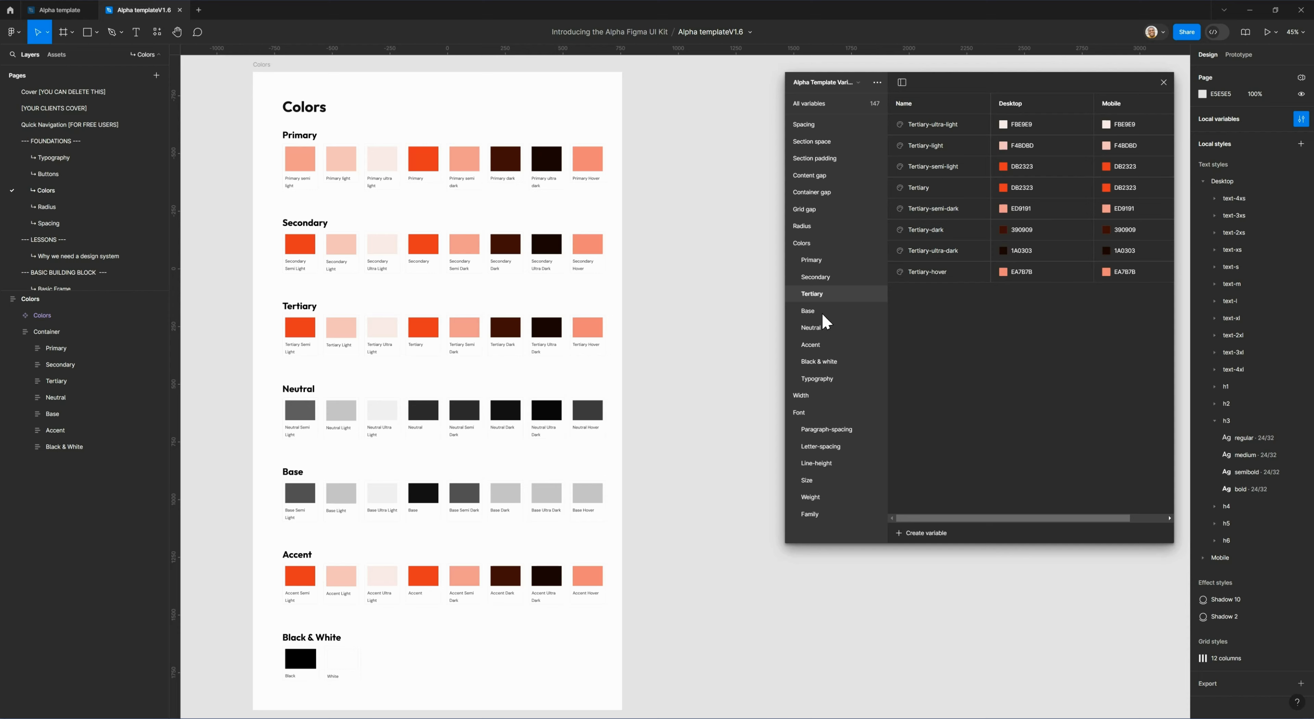
click(822, 316)
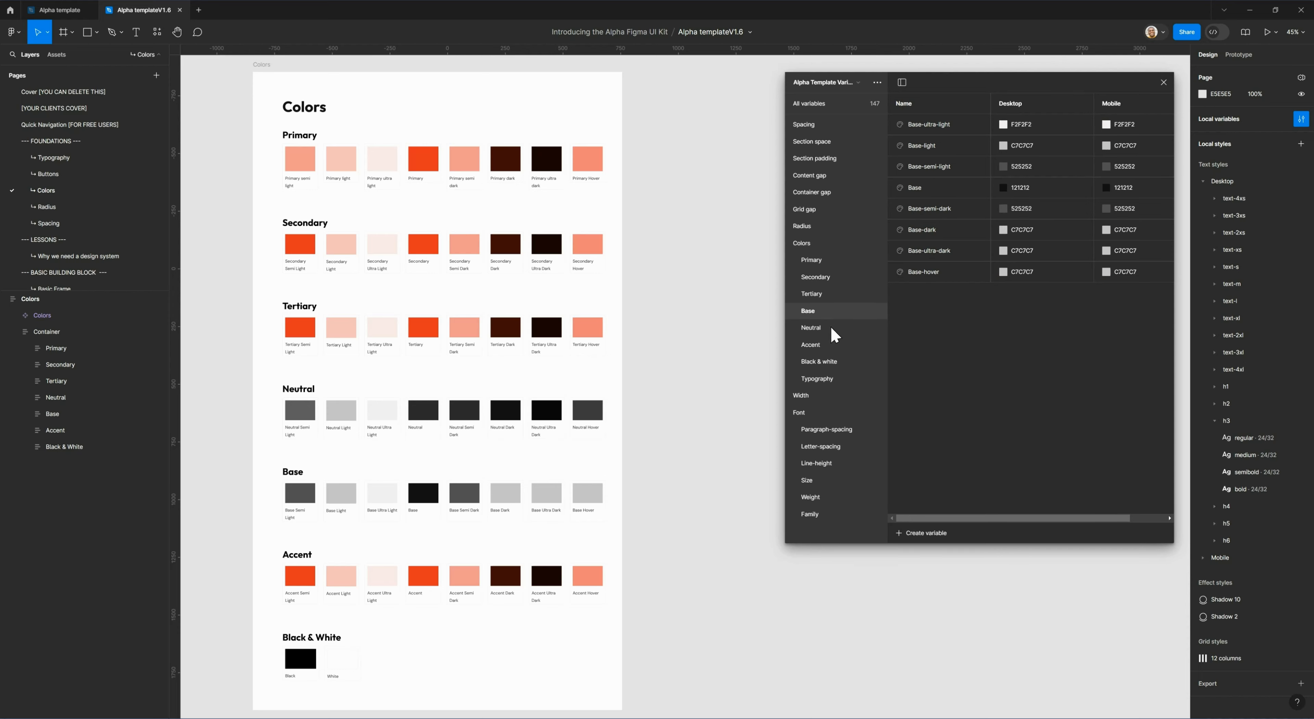
click(831, 327)
click(831, 345)
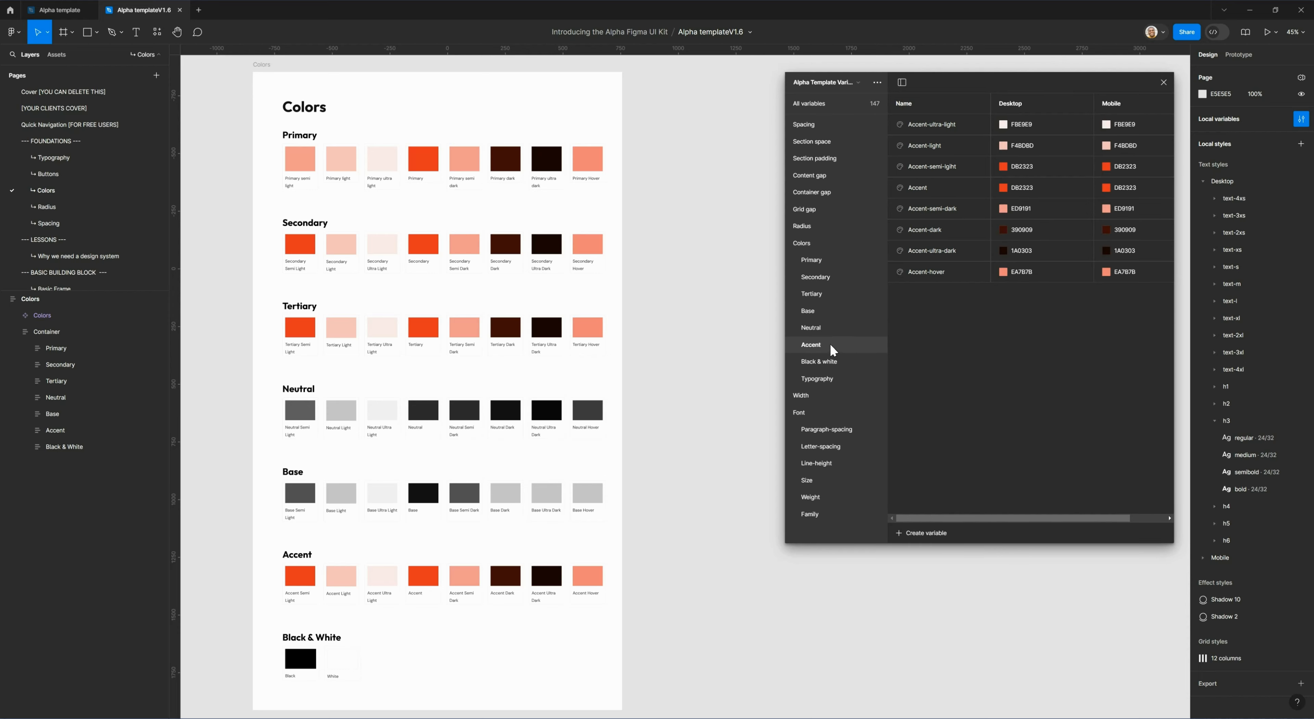
click(831, 362)
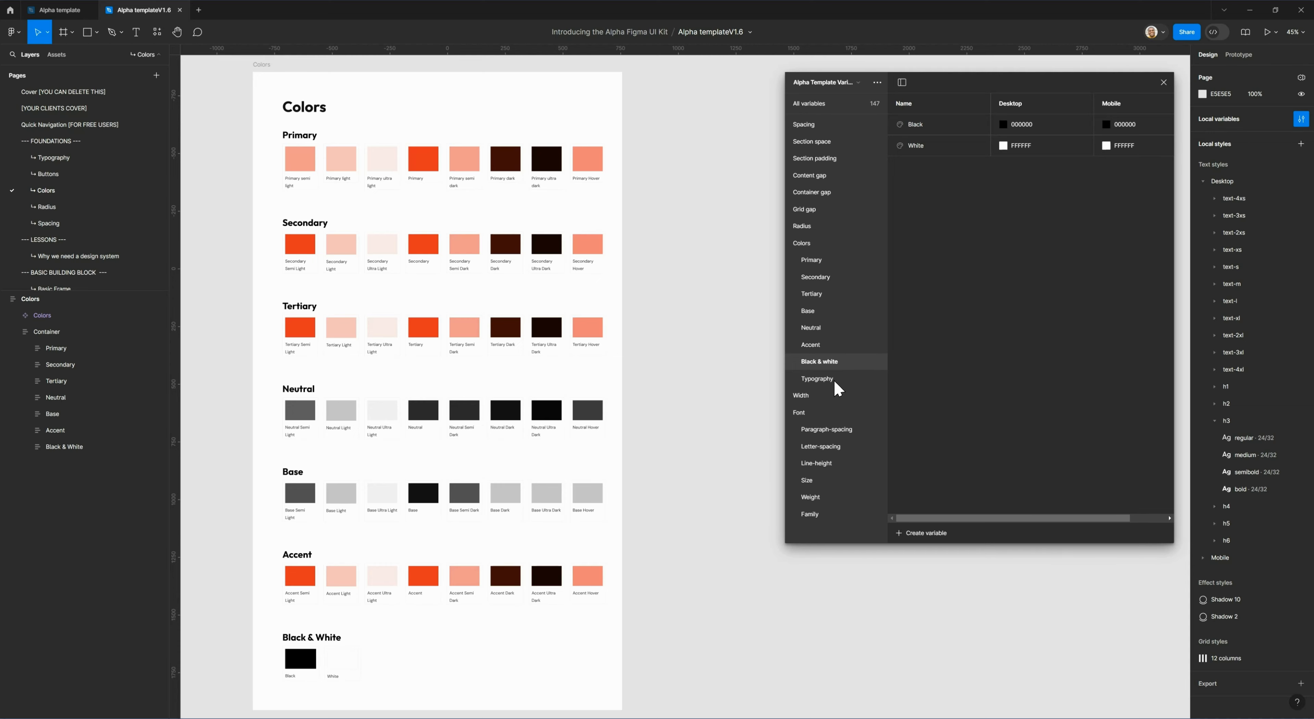
click(835, 380)
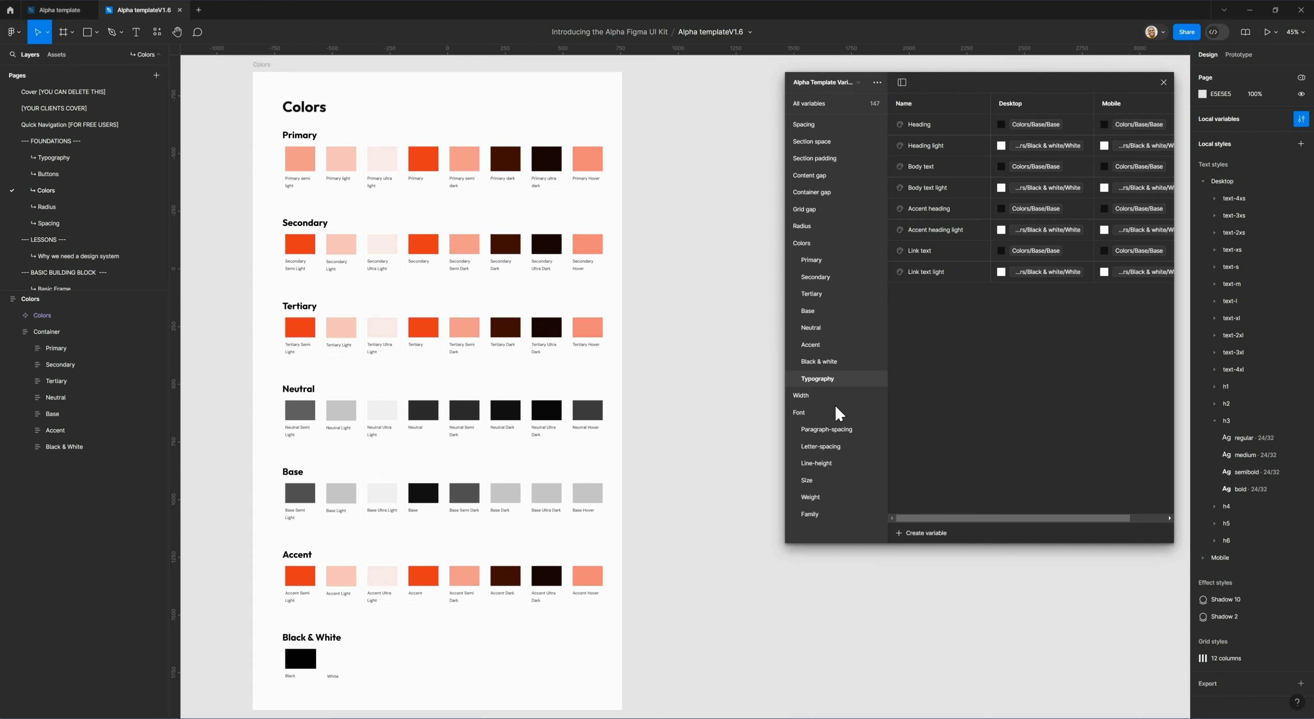
Change the Primary variable's desktop color to the olive green 89A227
click(826, 261)
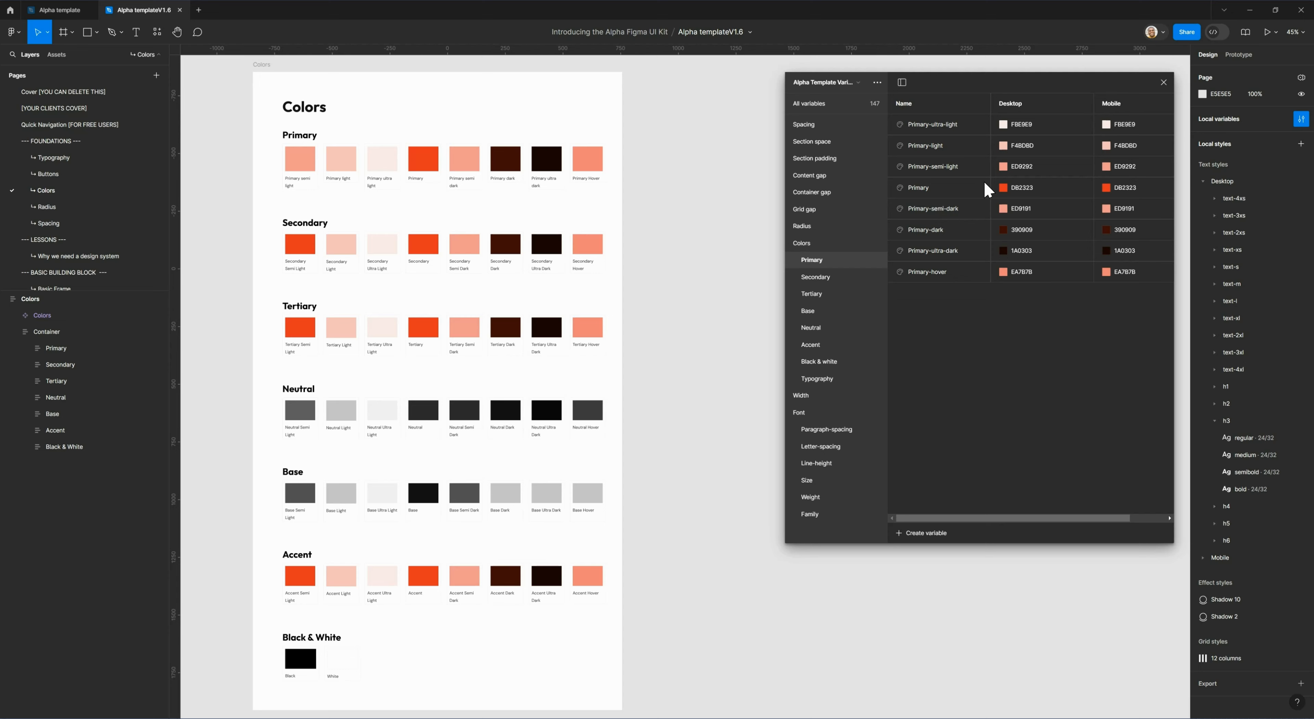
click(1003, 188)
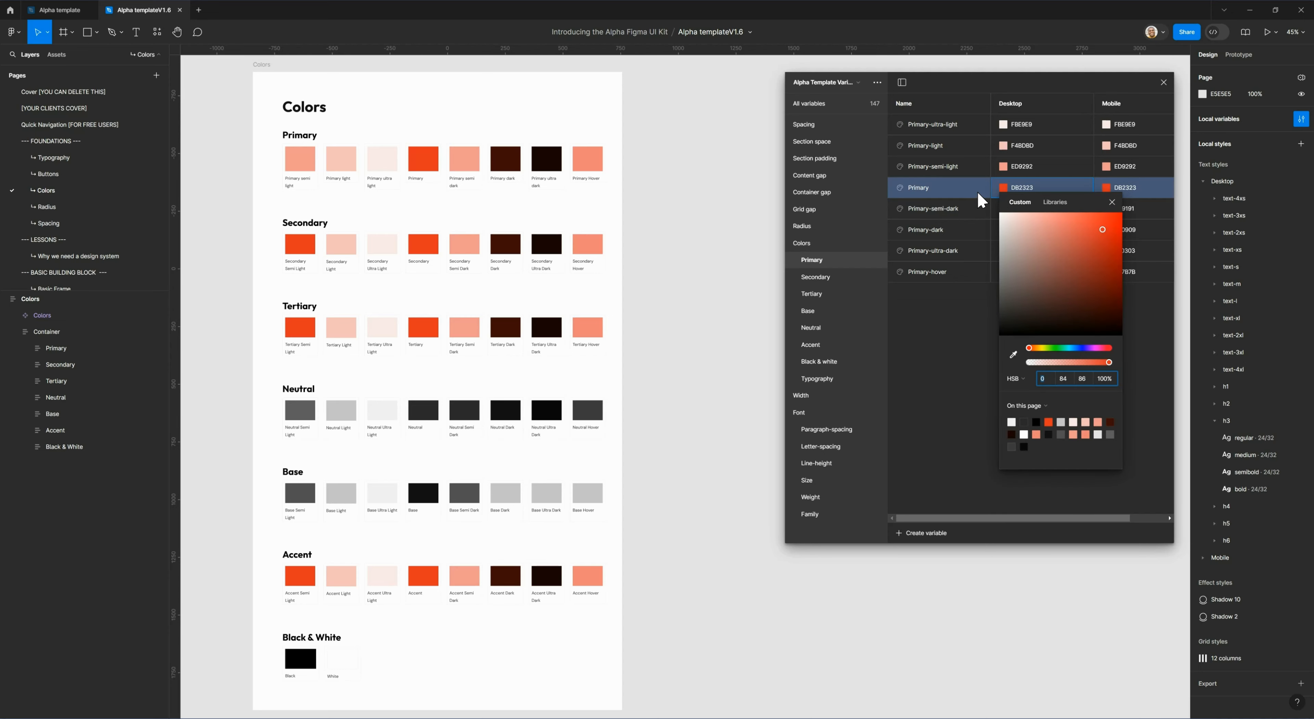
click(1004, 190)
click(1003, 188)
drag(1100, 229, 1106, 275)
drag(1030, 349, 1047, 348)
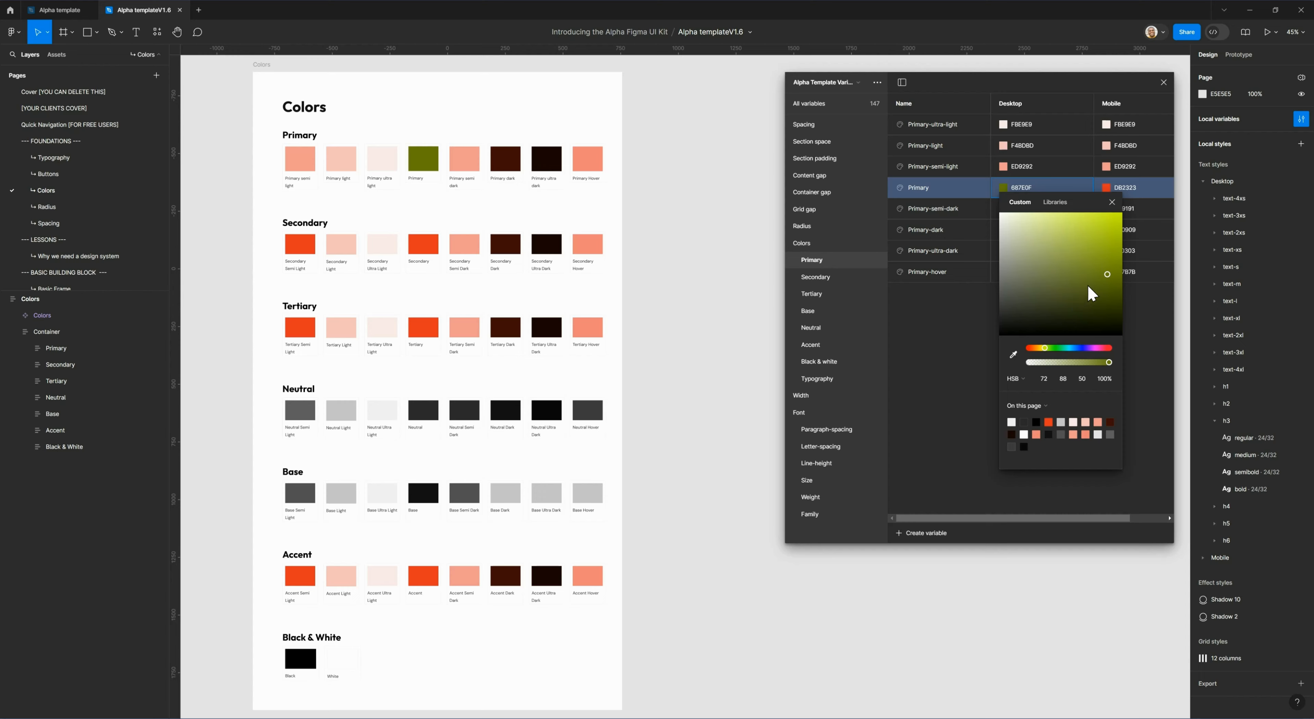
drag(1092, 287, 1093, 261)
click(962, 311)
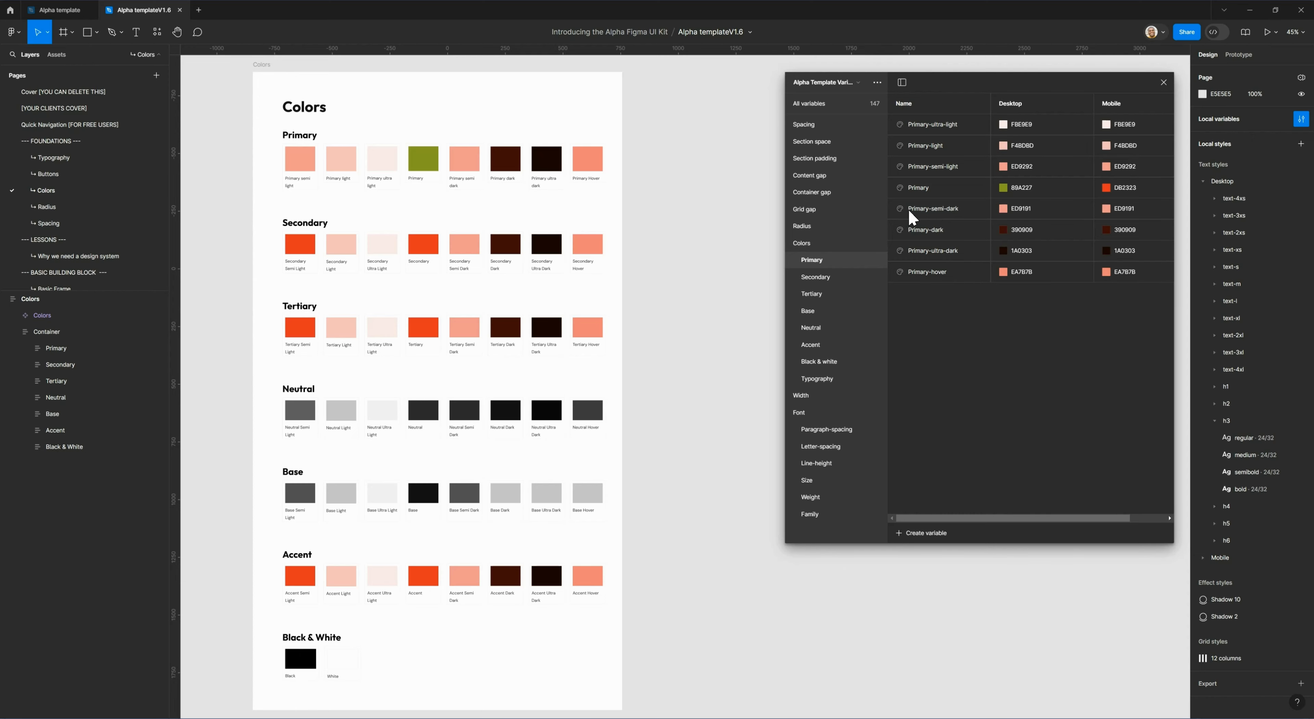
click(1004, 190)
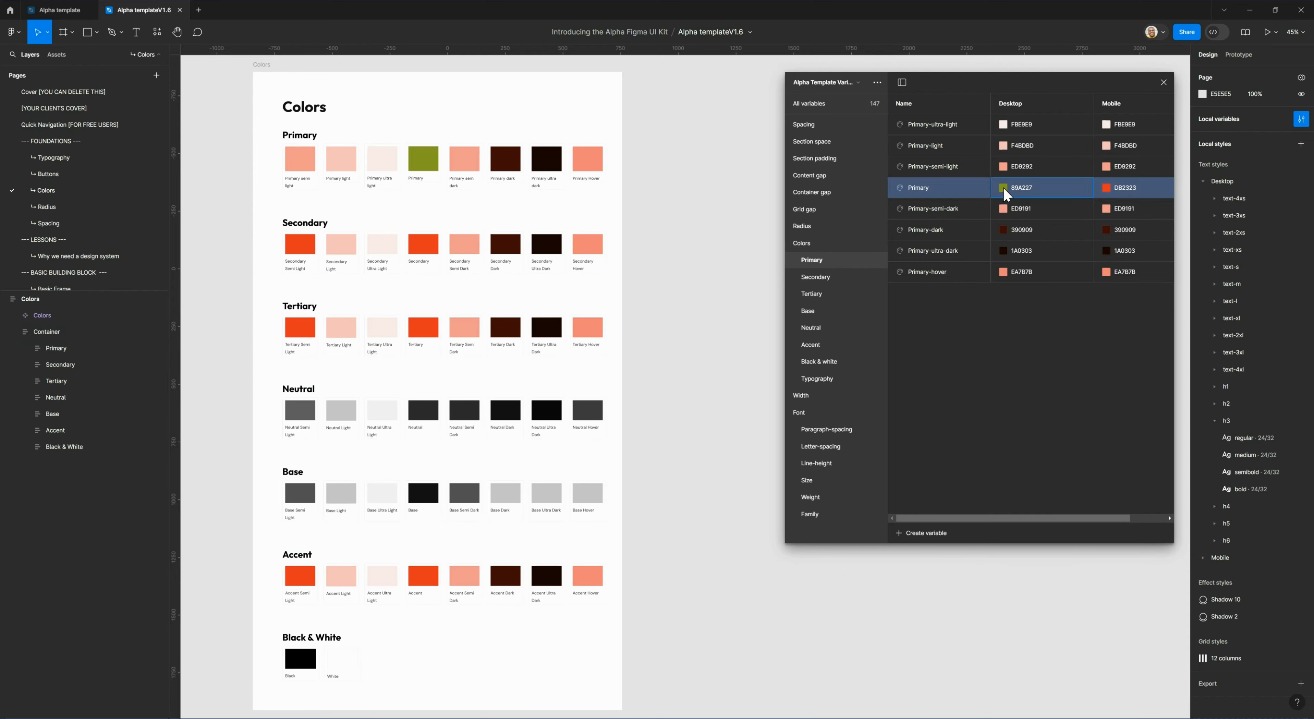
click(1004, 189)
click(1031, 189)
click(1006, 168)
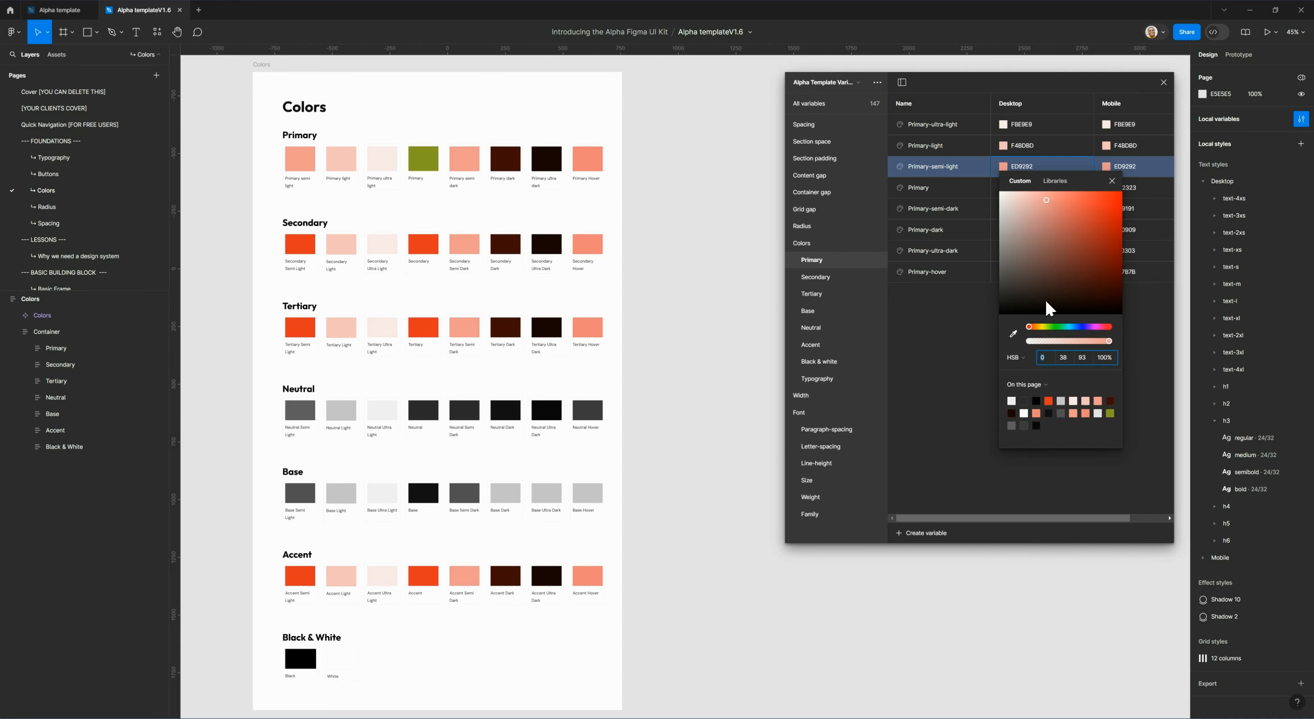
click(1029, 159)
click(1004, 187)
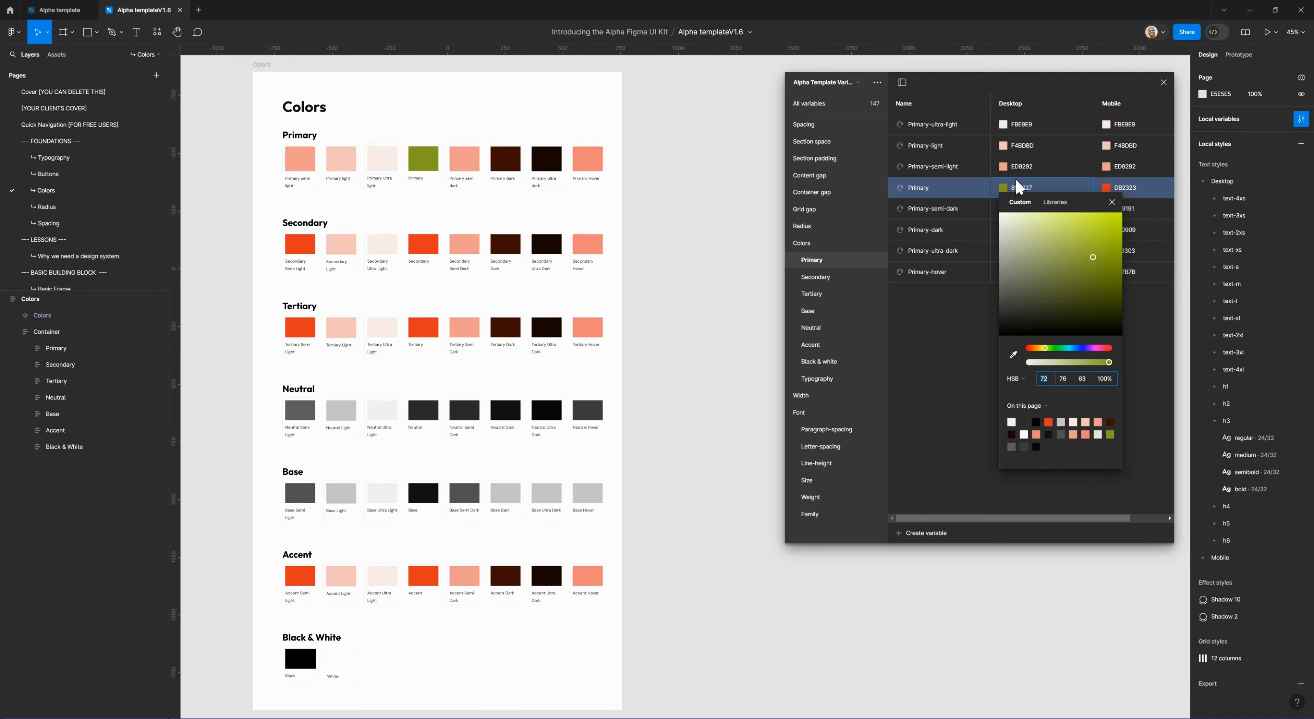
click(1020, 188)
click(1034, 166)
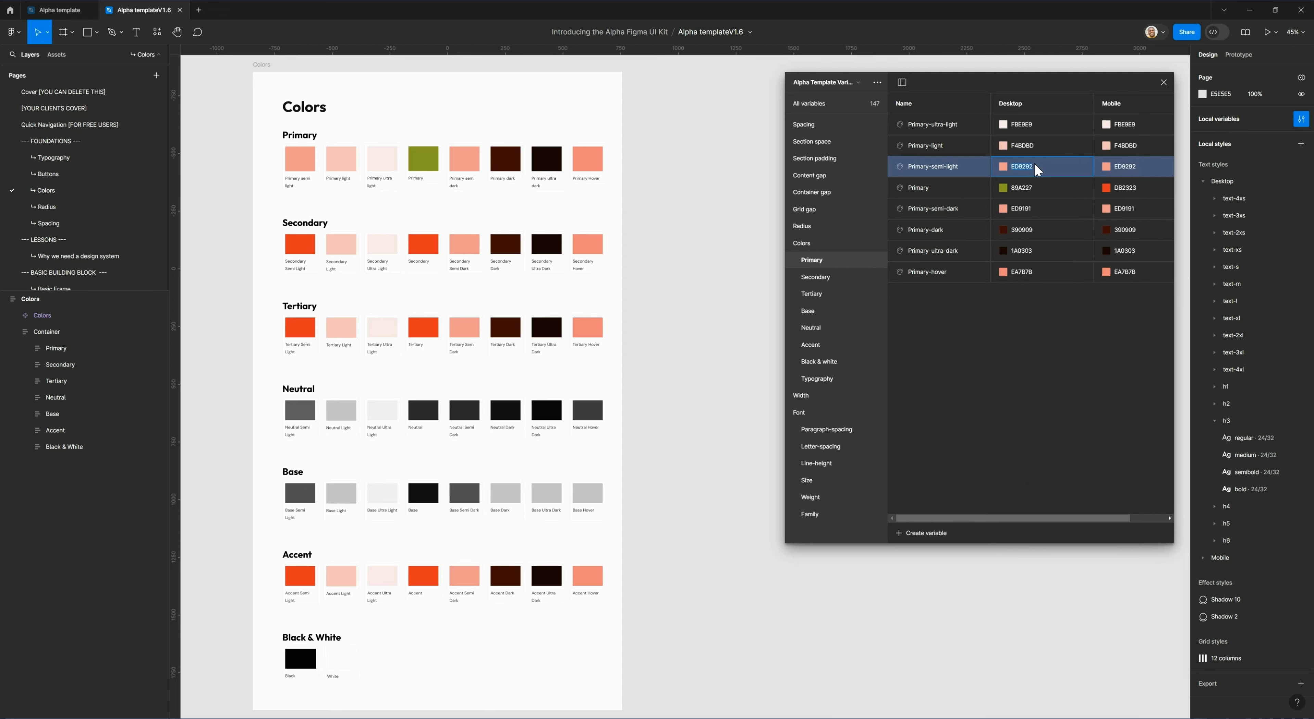
key(Return)
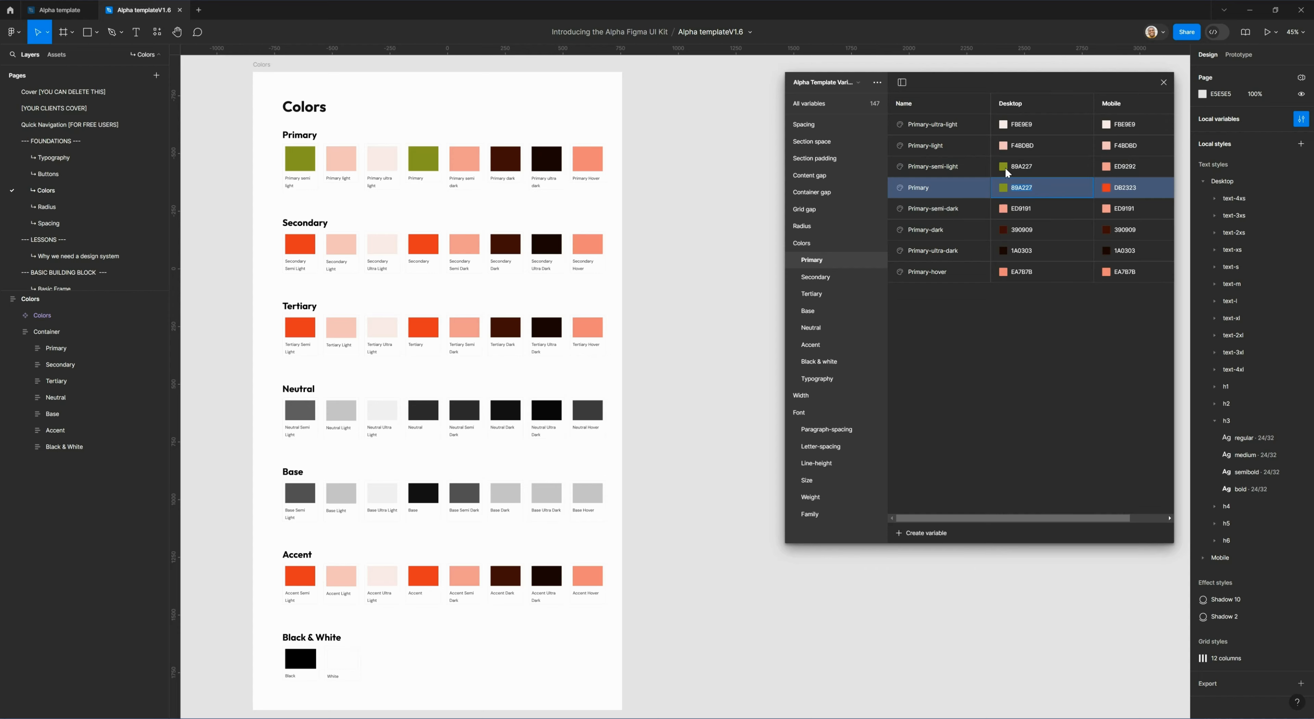
click(1004, 167)
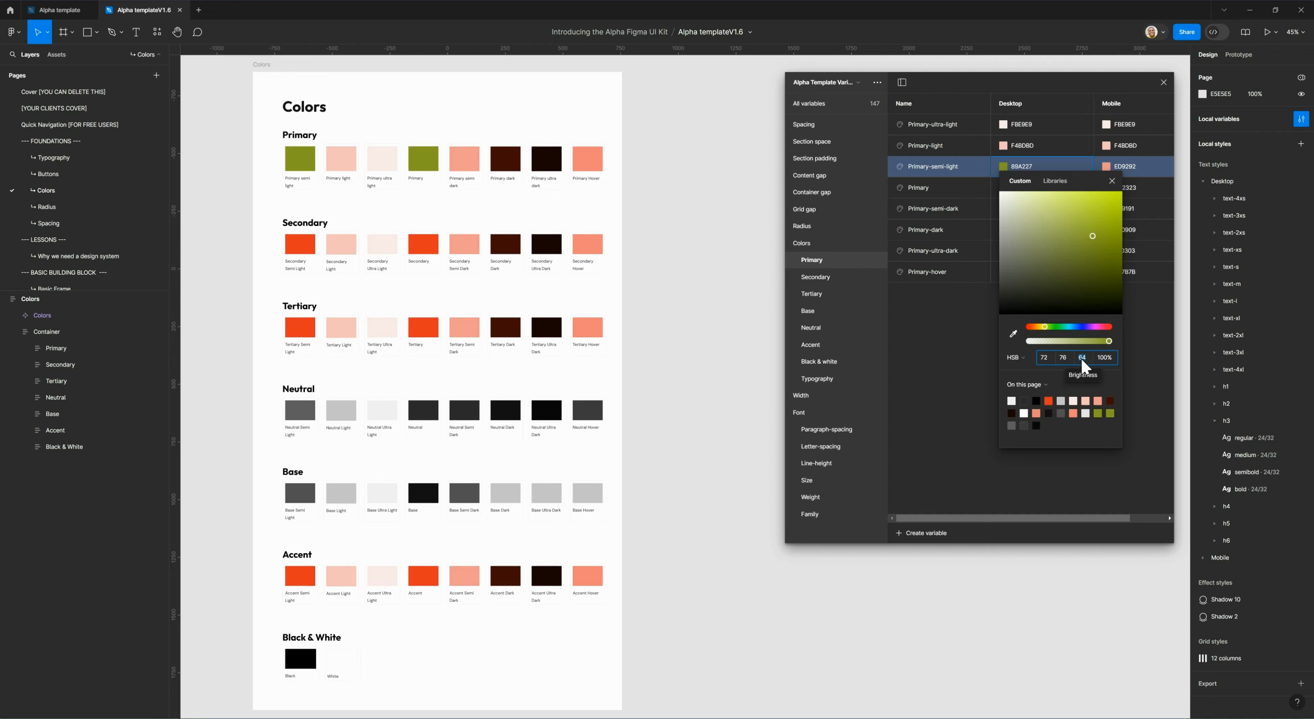
key(shift+Up)
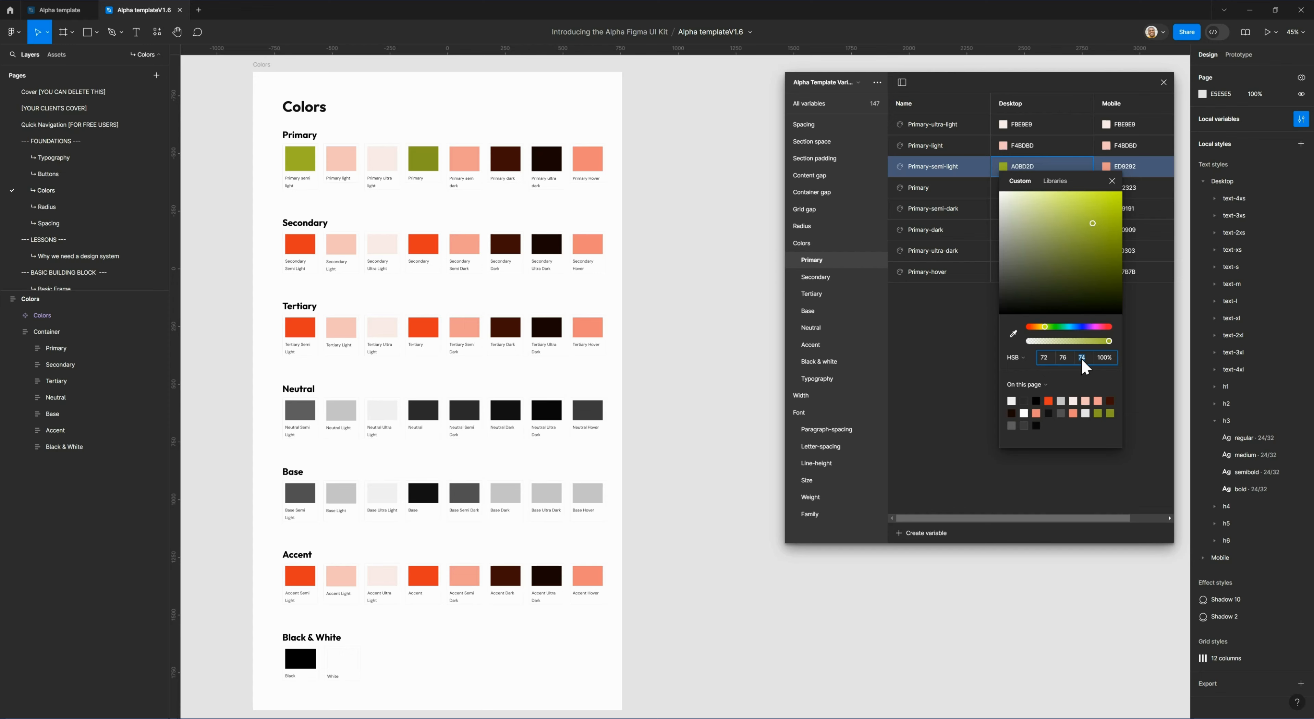
Copy Primary-semi-light's desktop value A0BD2D into Primary-light and raise that color's brightness to 84
click(1024, 171)
key(ctrl+c)
click(1022, 147)
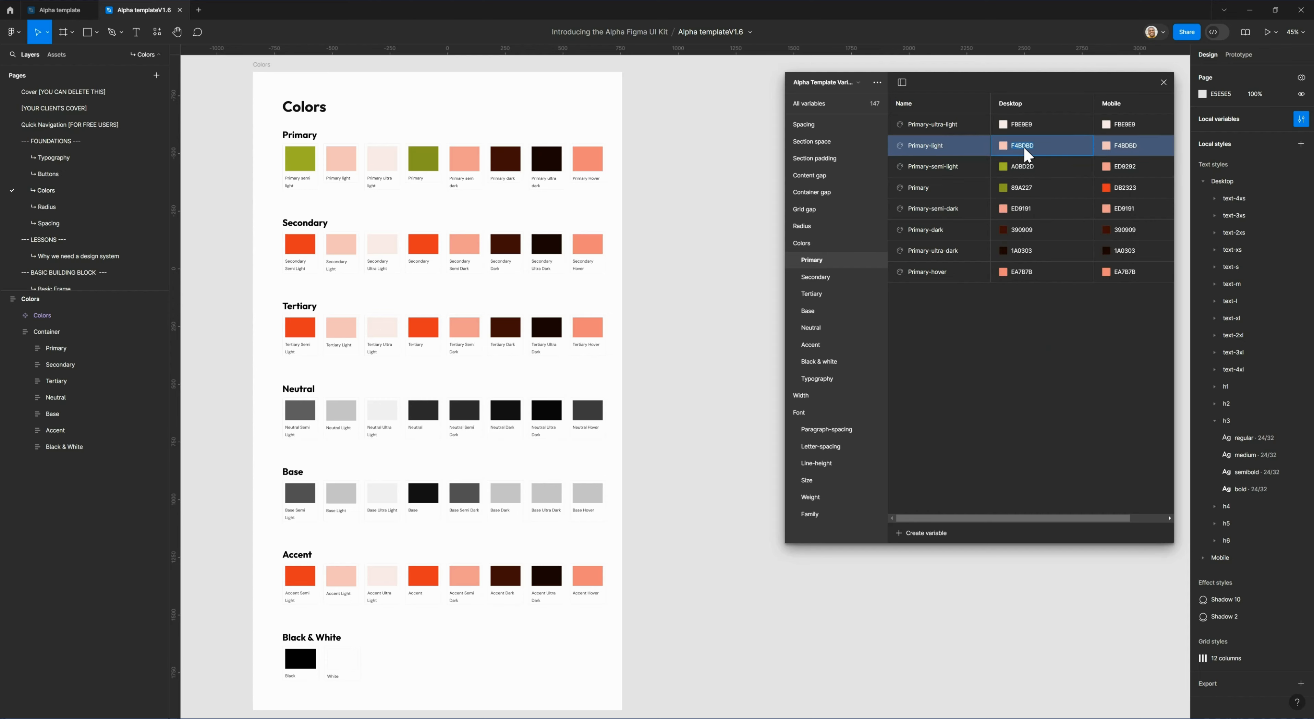
key(ctrl+v)
key(Return)
click(1003, 146)
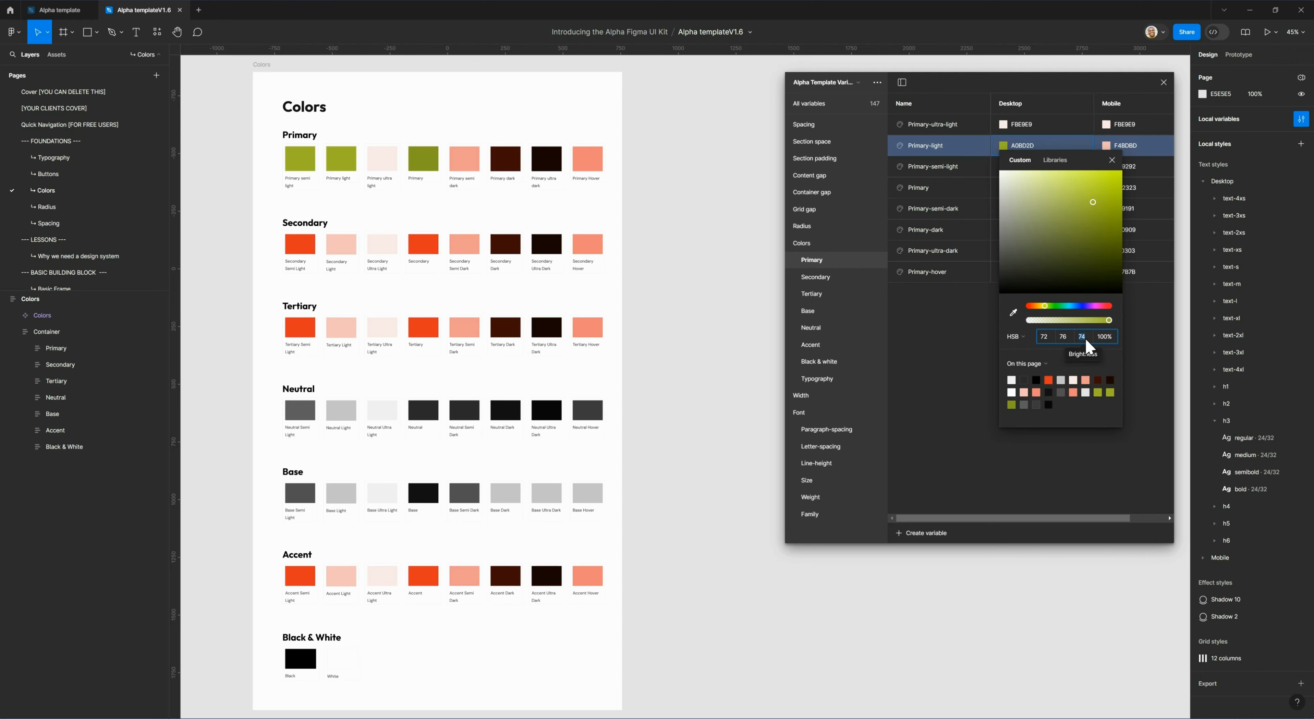
key(shift+Up)
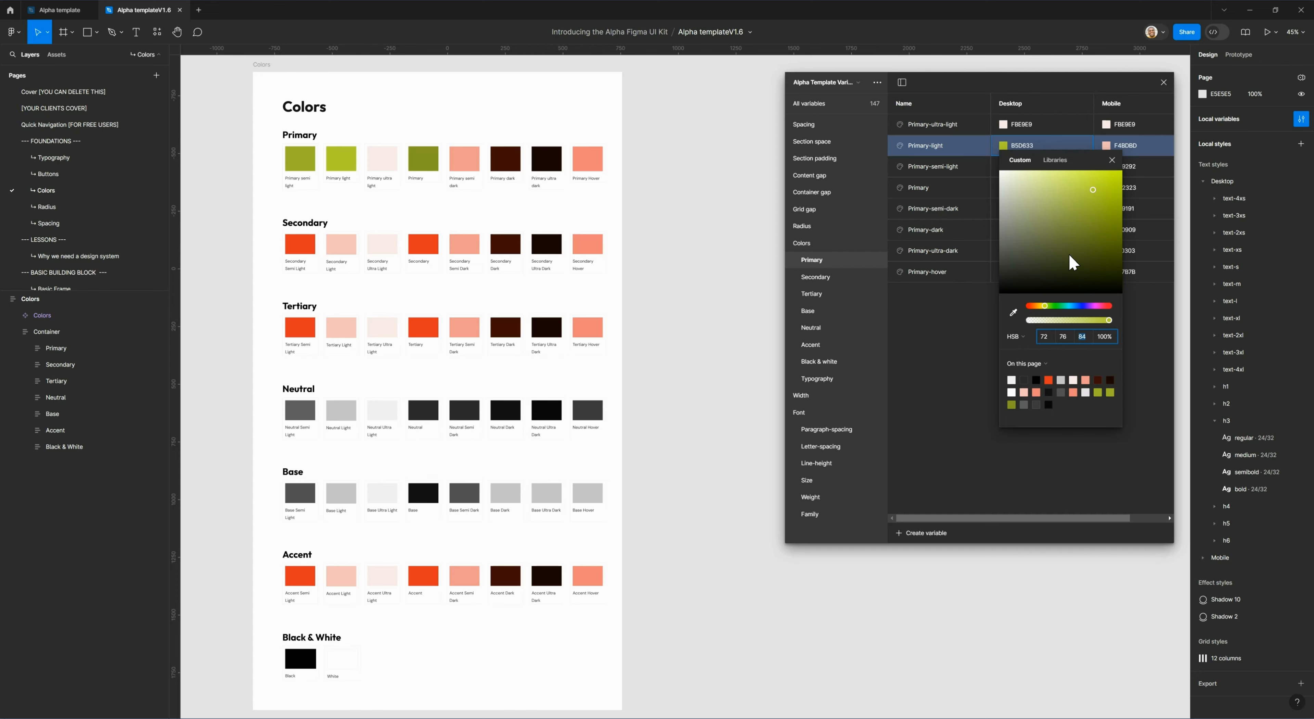
Copy Primary-light's desktop value B5D633 into Primary-ultra-light and set that color's brightness to 100 and saturation to 16
click(1032, 146)
key(ctrl+c)
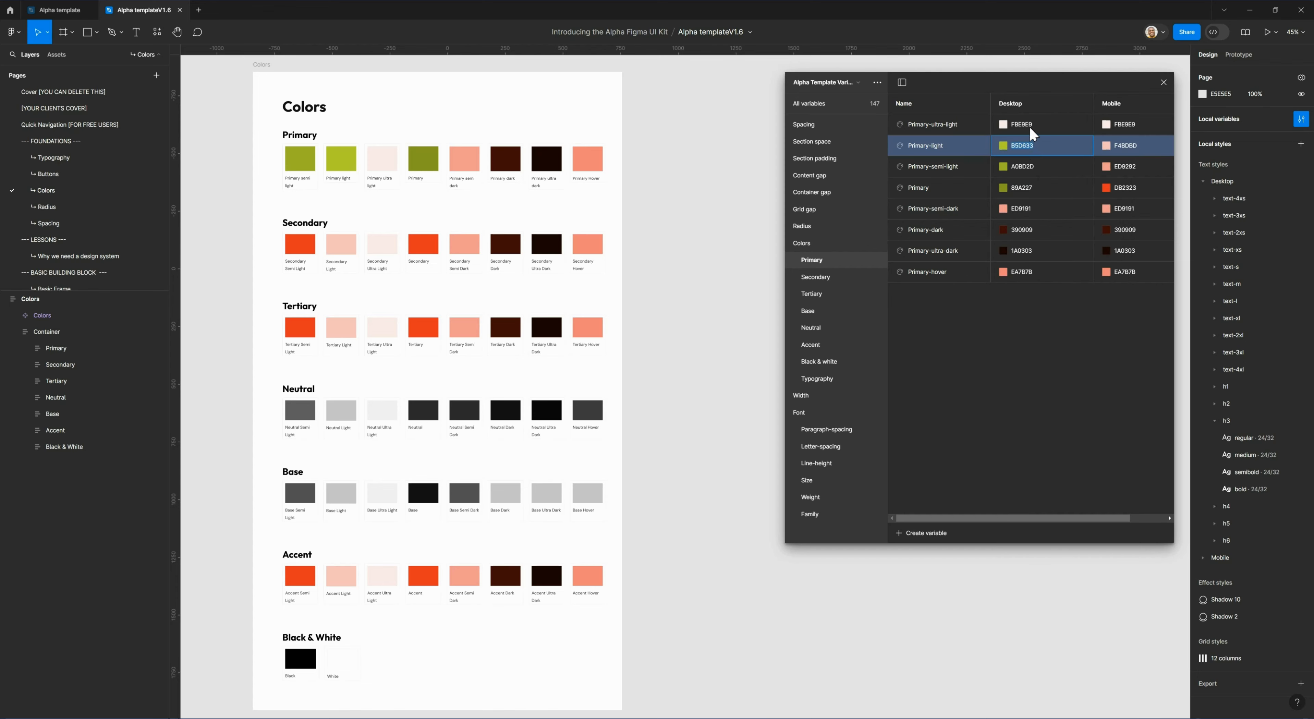
click(1031, 127)
key(ctrl+v)
key(Return)
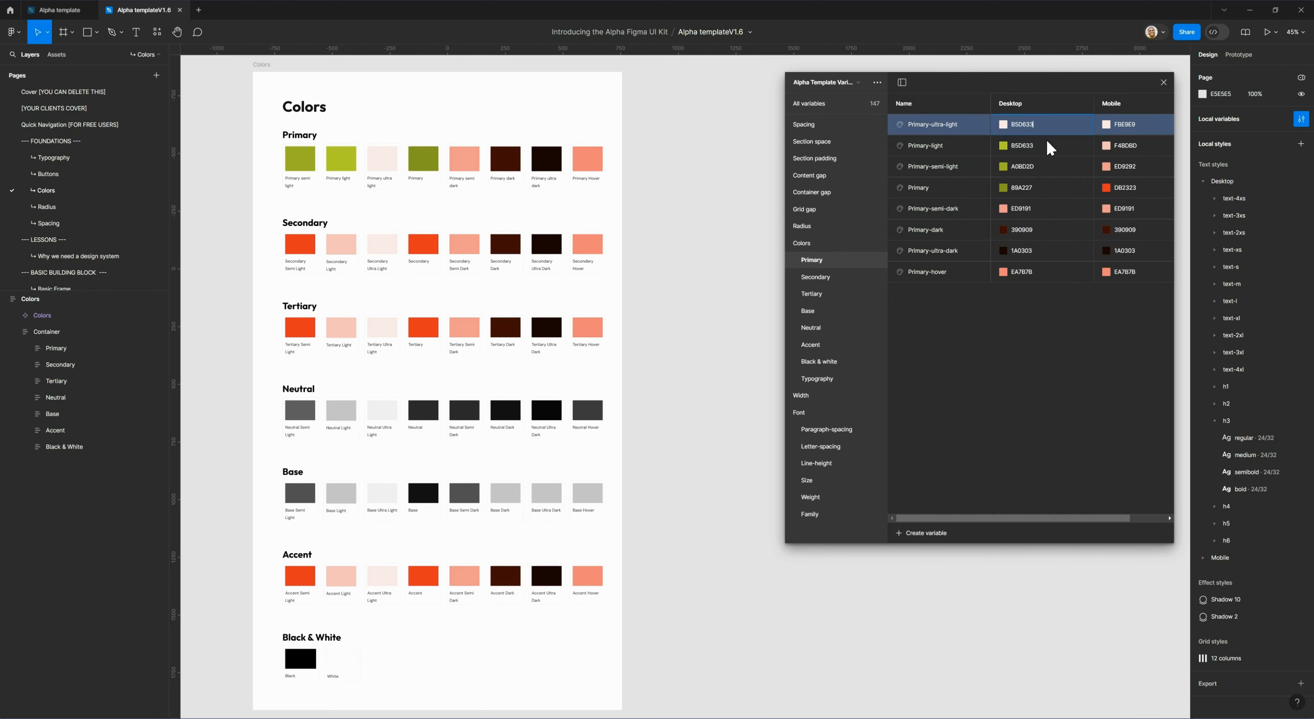
click(1004, 124)
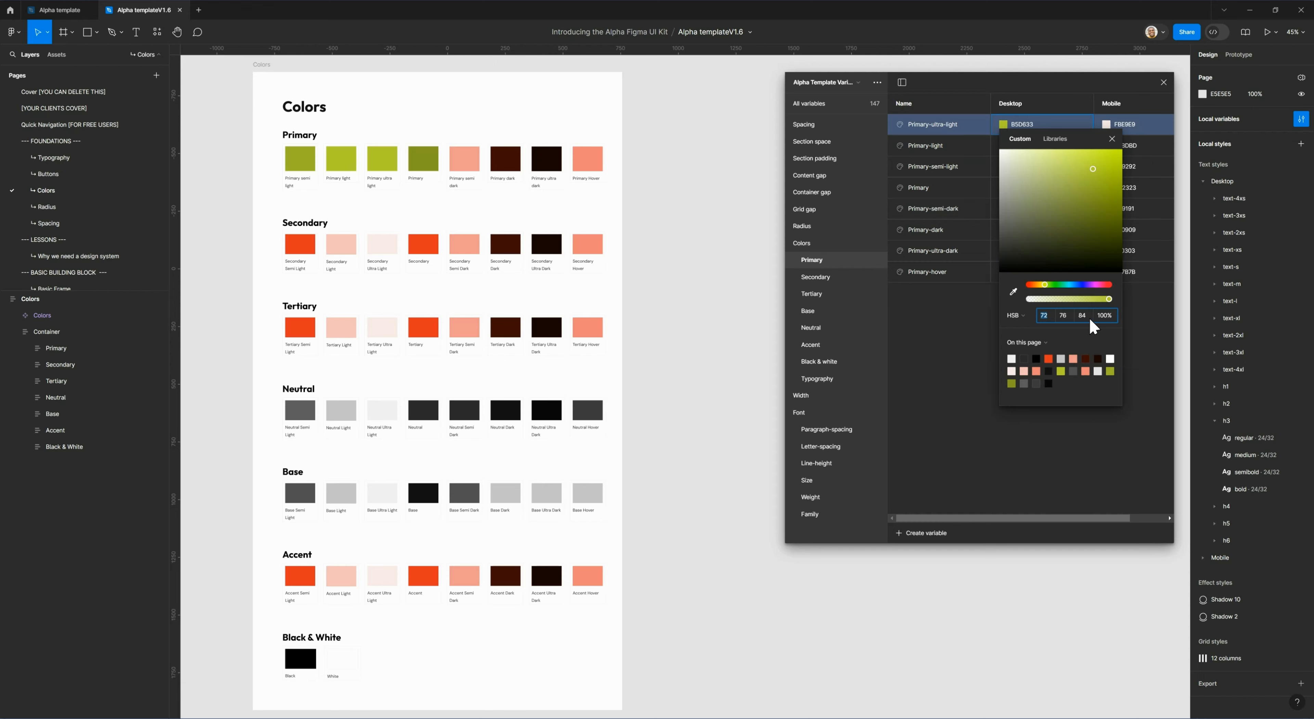
key(shift+Up)
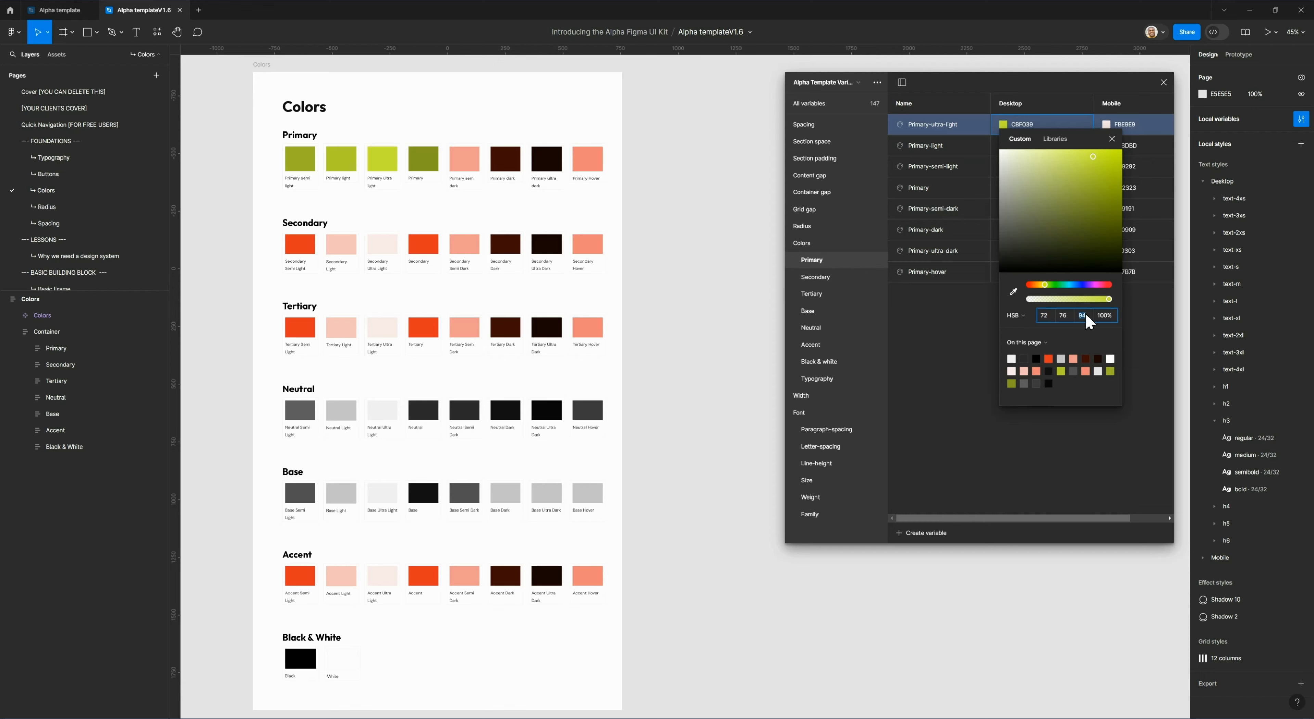
key(shift+Up)
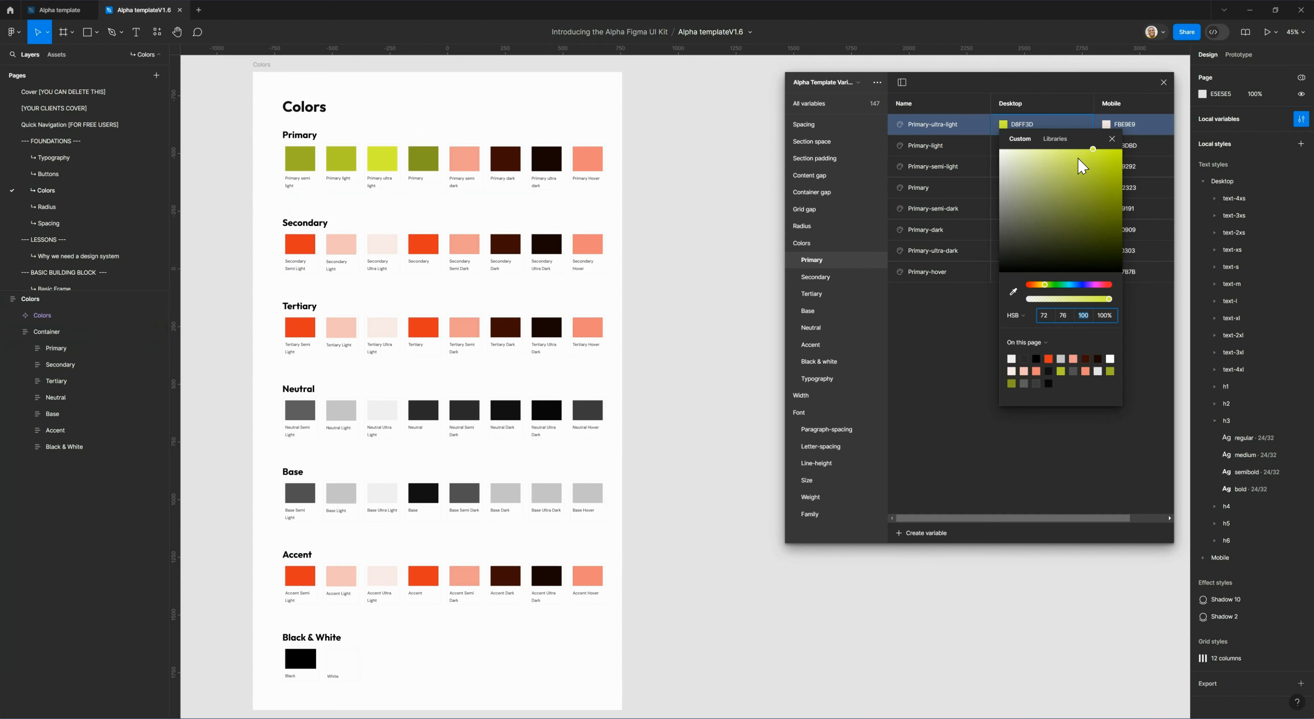
click(1067, 317)
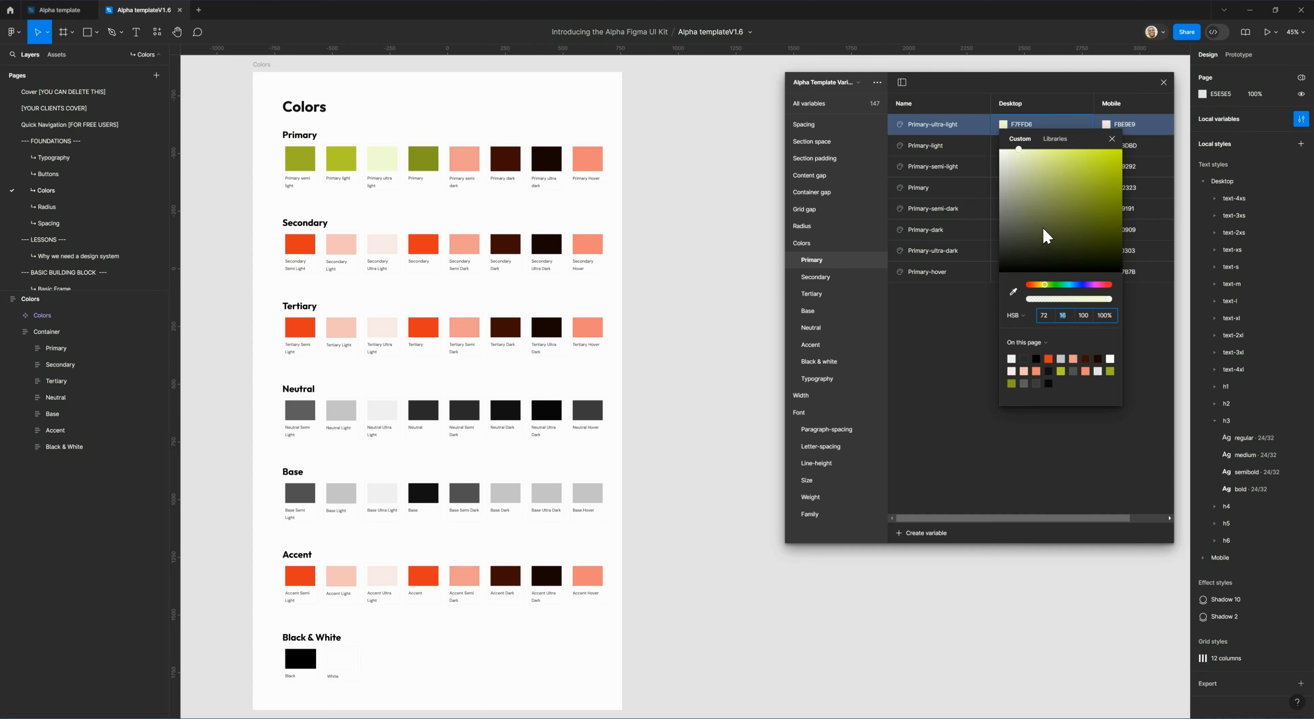
click(1047, 116)
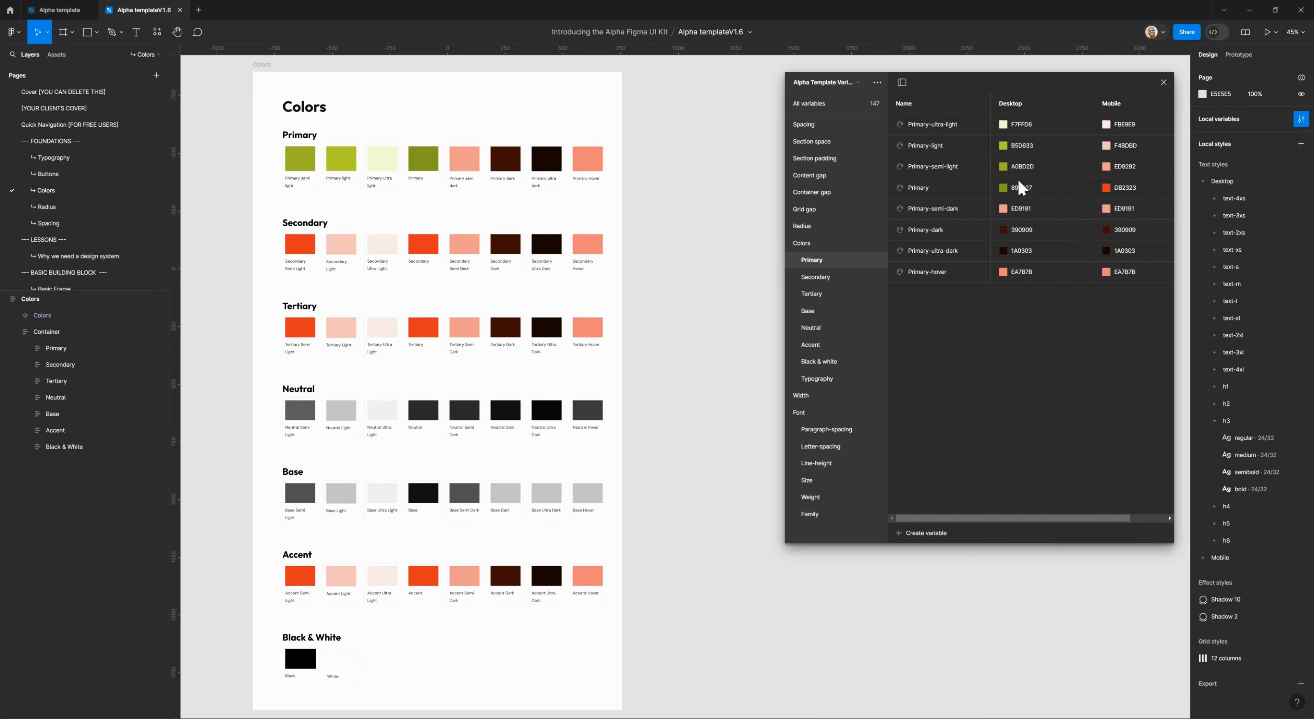
click(1018, 187)
click(1036, 210)
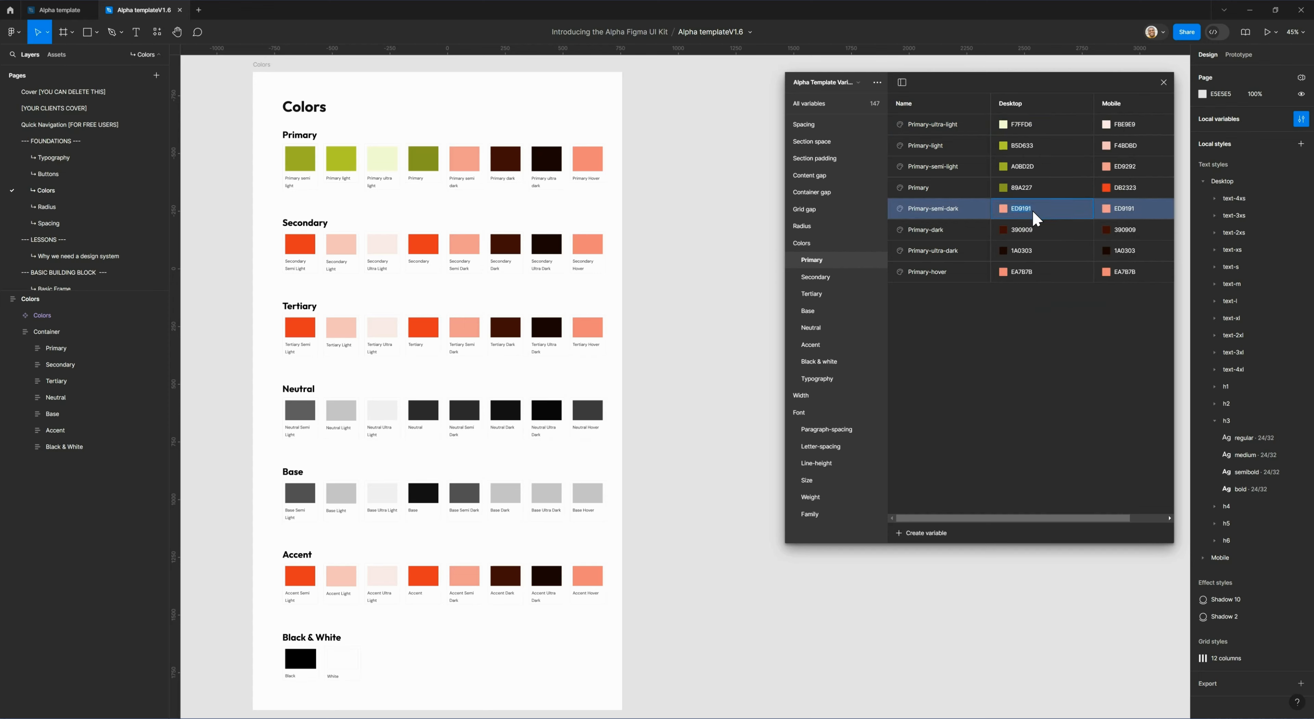
click(1004, 323)
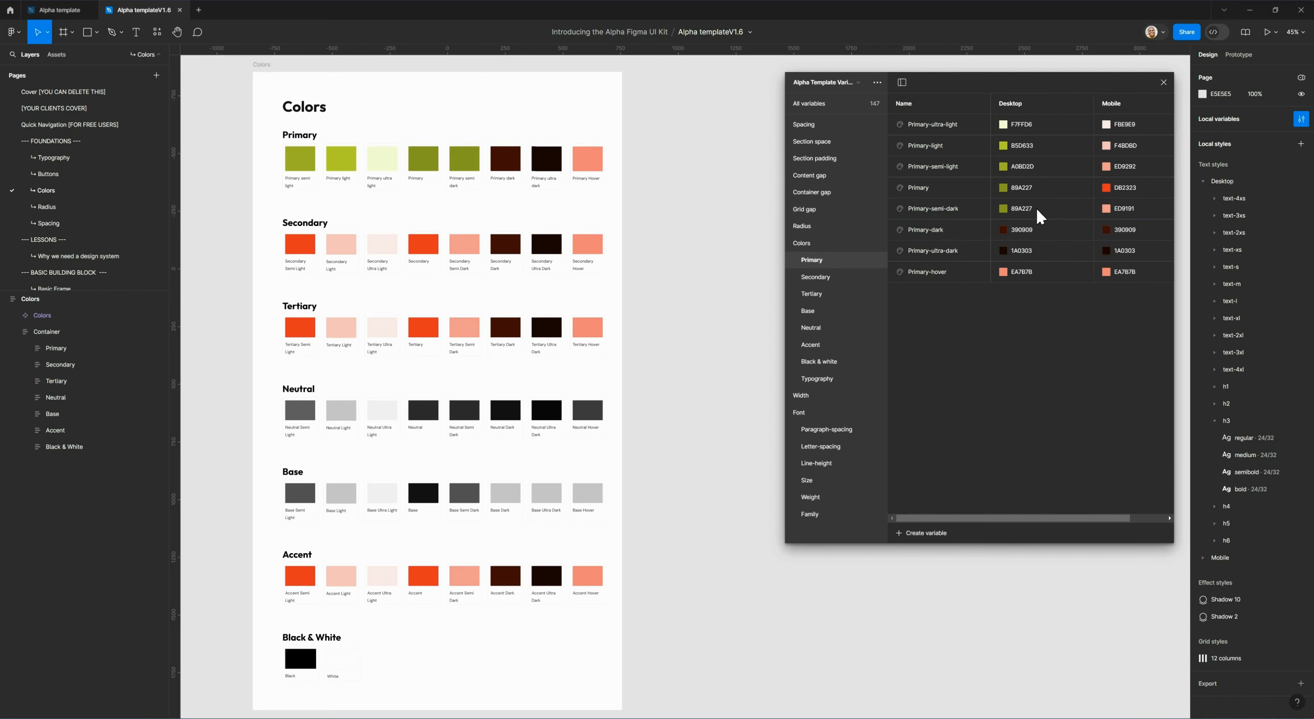
click(1021, 210)
click(1021, 210)
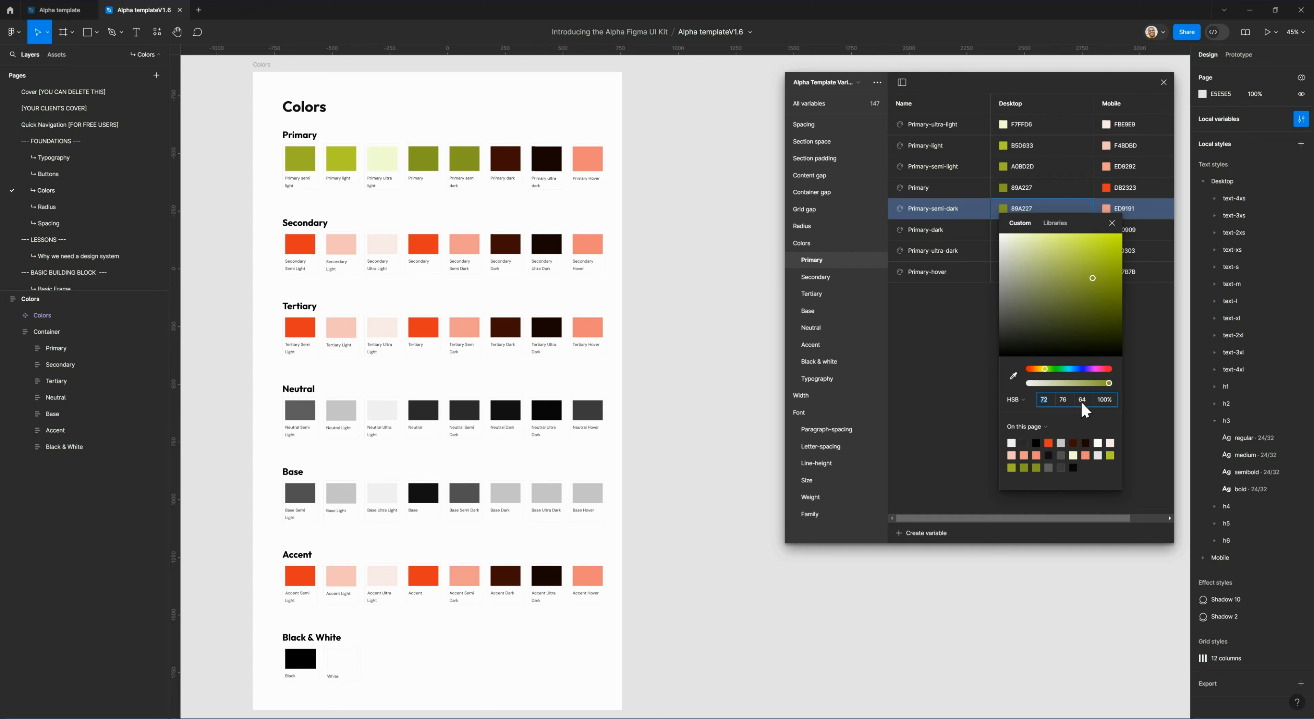
text(54)
key(Return)
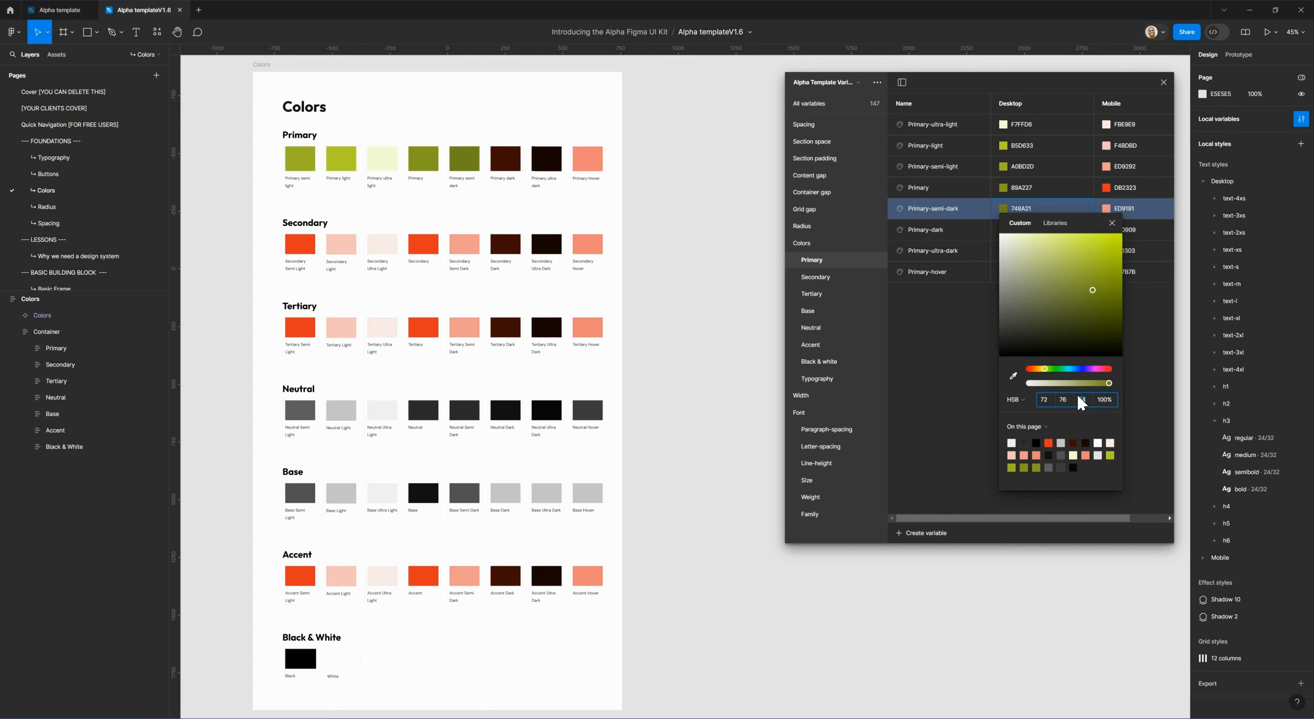
key(Escape)
Copy Primary-semi-dark's desktop value 748A21 into Primary-dark and lower that color's brightness in steps to 24
click(1033, 230)
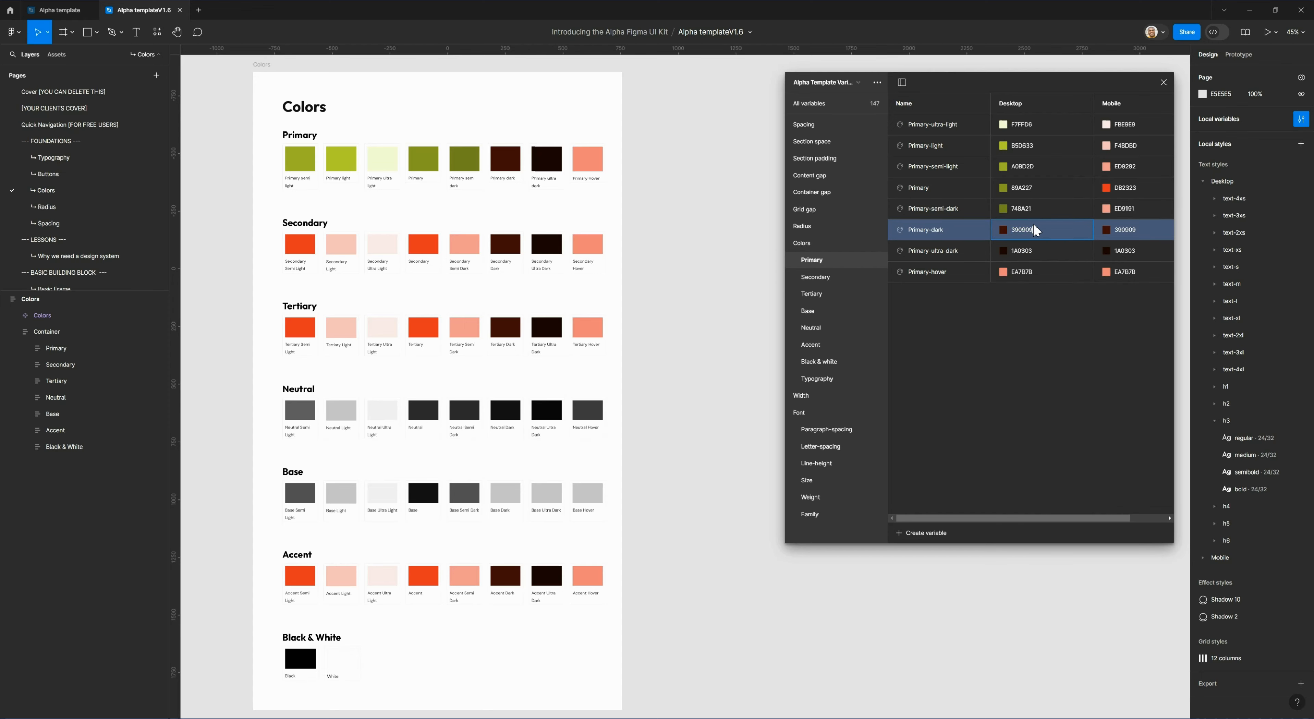
click(1003, 229)
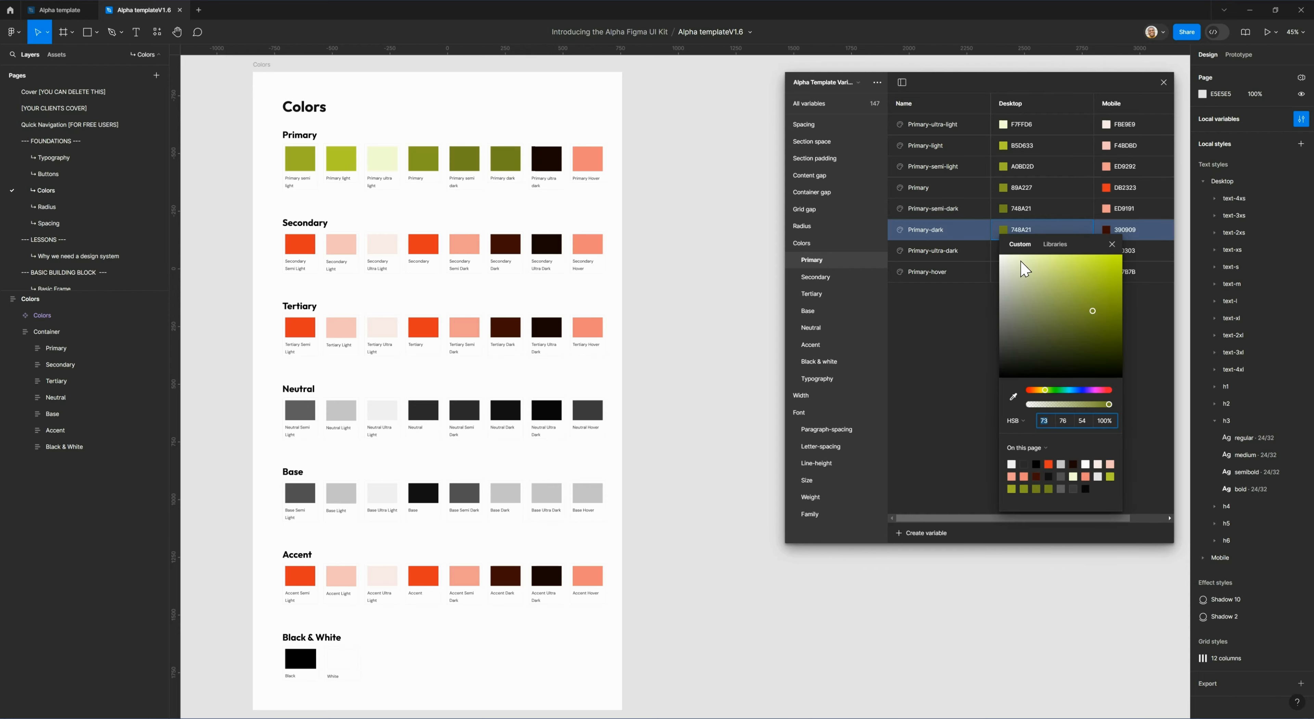
text(44)
key(Return)
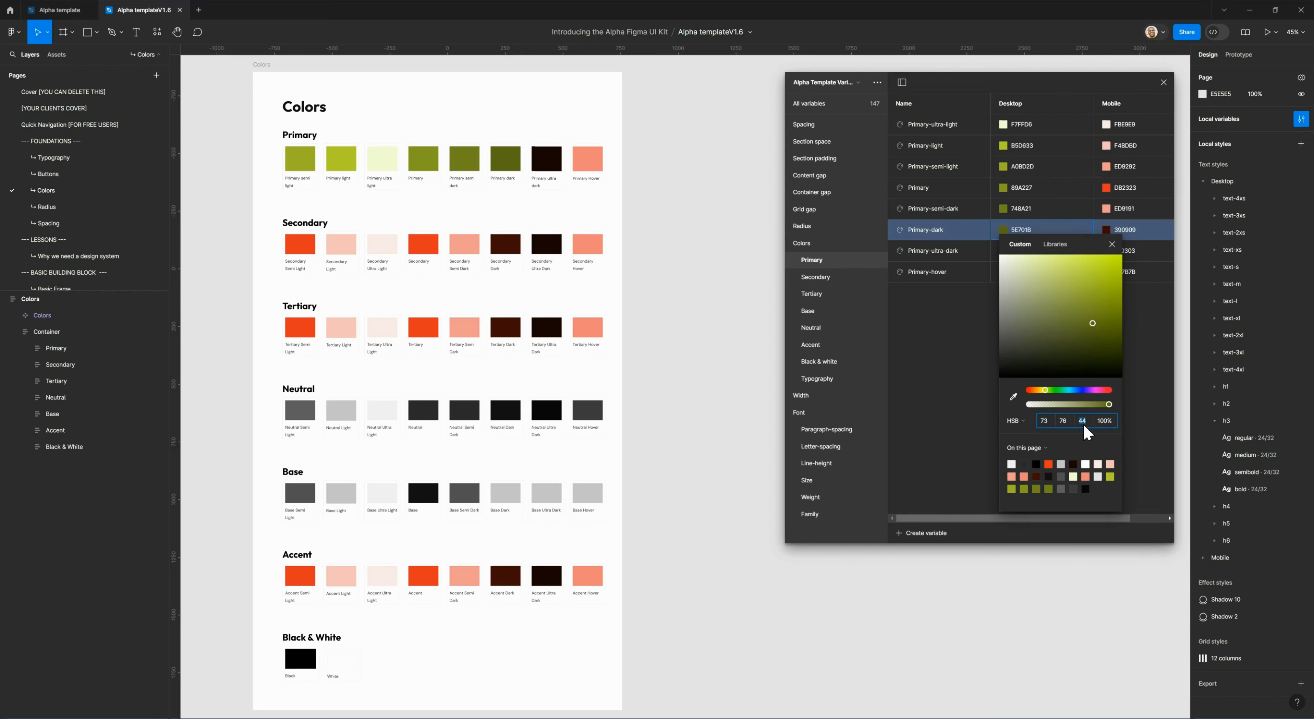
click(927, 390)
click(1019, 233)
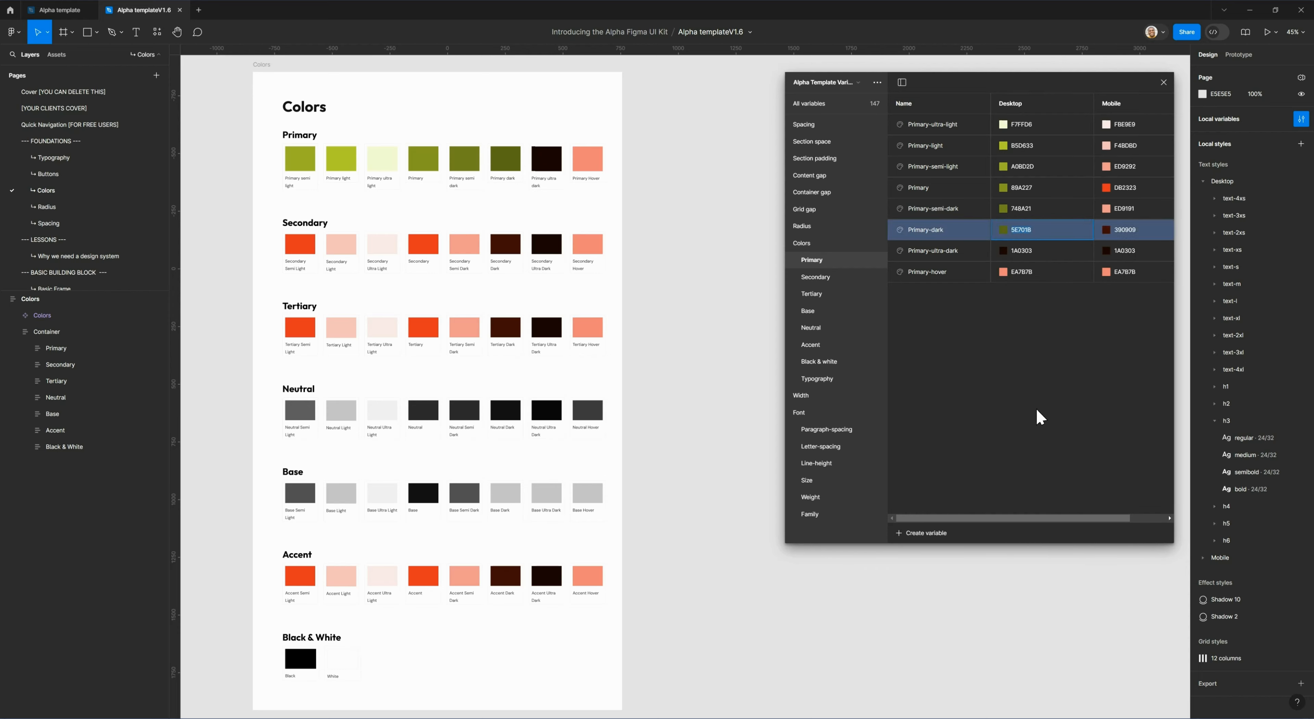
click(1003, 230)
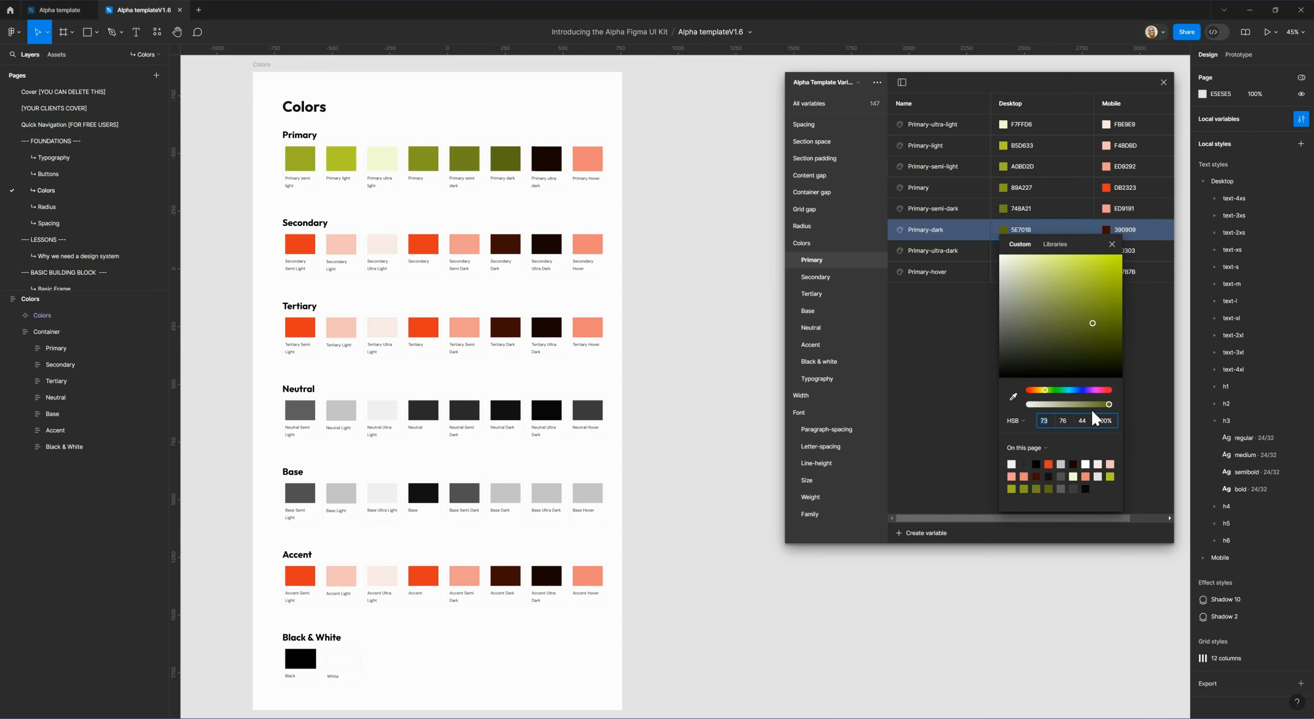
text(34)
key(Return)
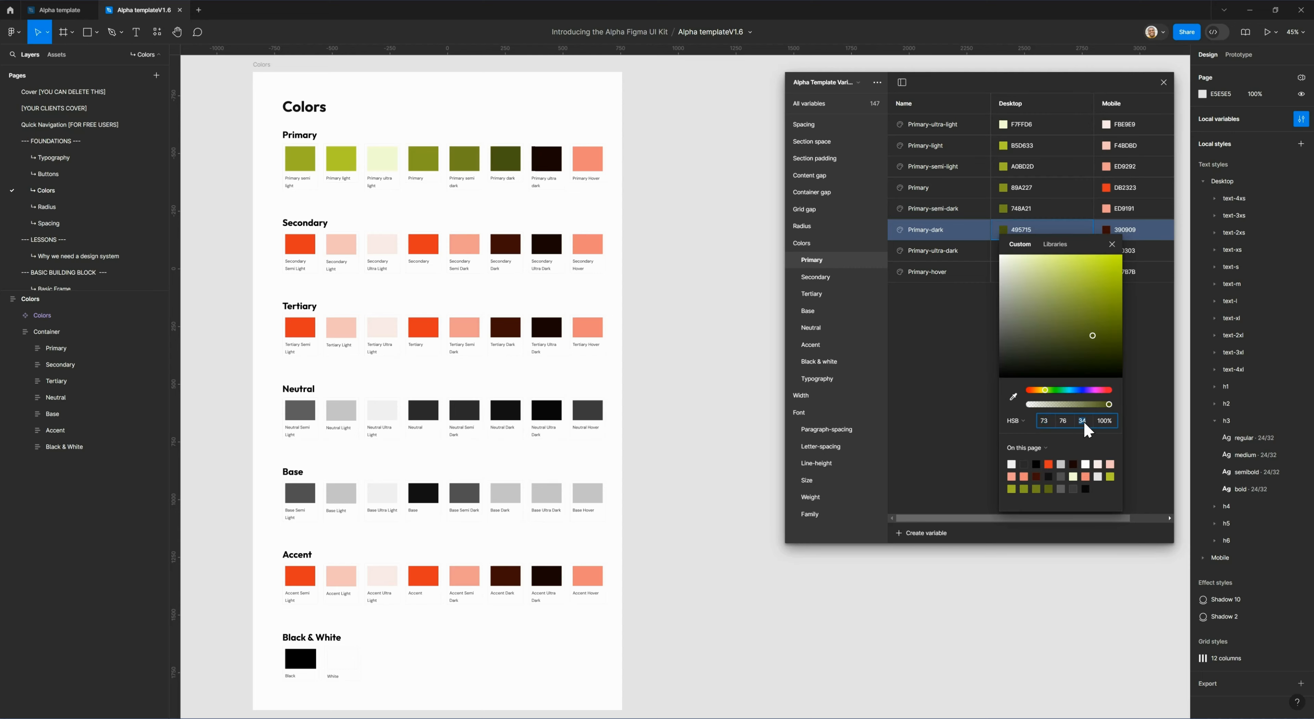
text(24)
key(Return)
click(998, 236)
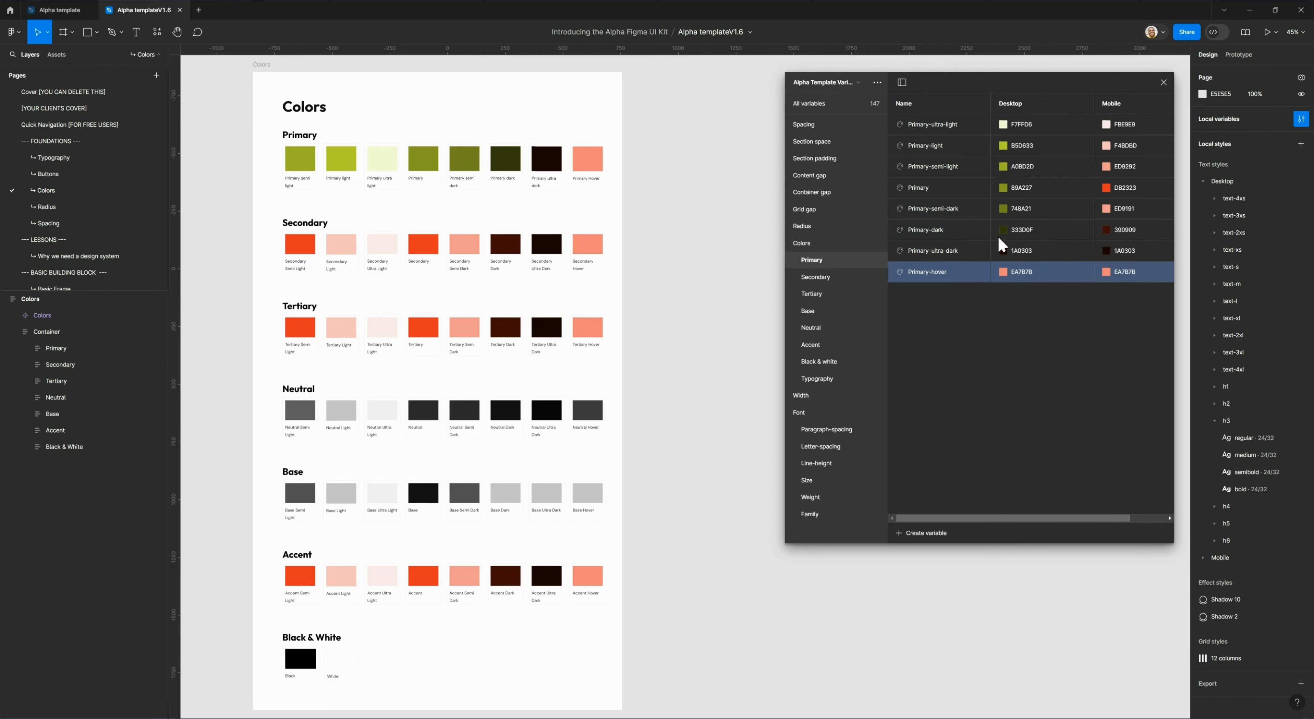
Copy Primary-dark's desktop value 333D0F into Primary-ultra-dark and lower that color's brightness to 14
click(1038, 237)
key(ctrl+c)
click(1029, 254)
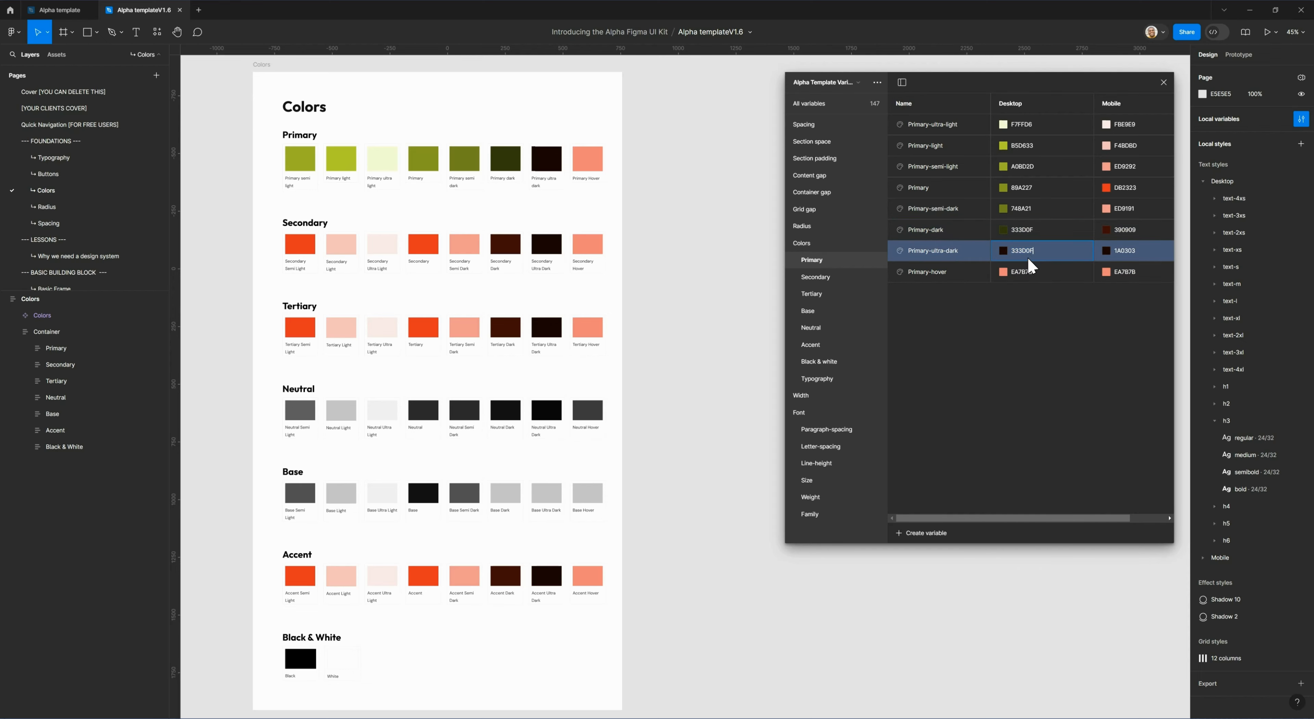
key(ctrl+v)
click(1003, 331)
click(1006, 251)
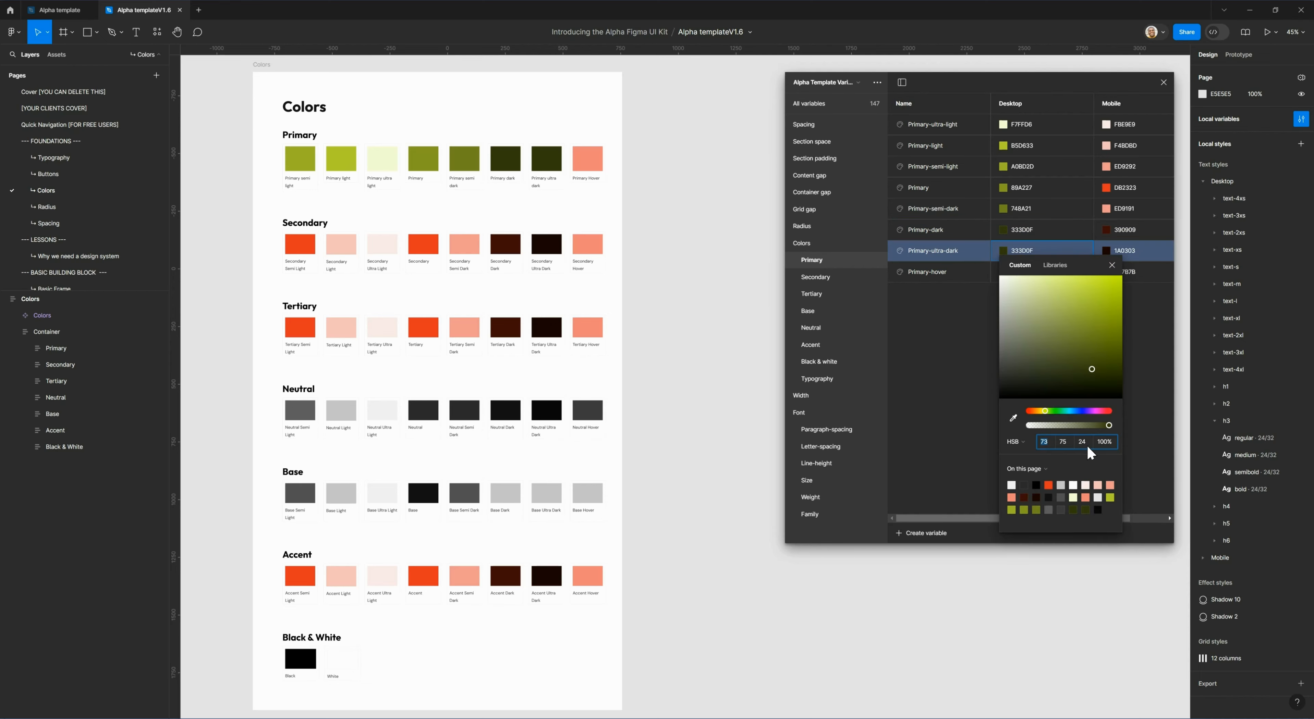
click(1085, 442)
text(14)
key(Return)
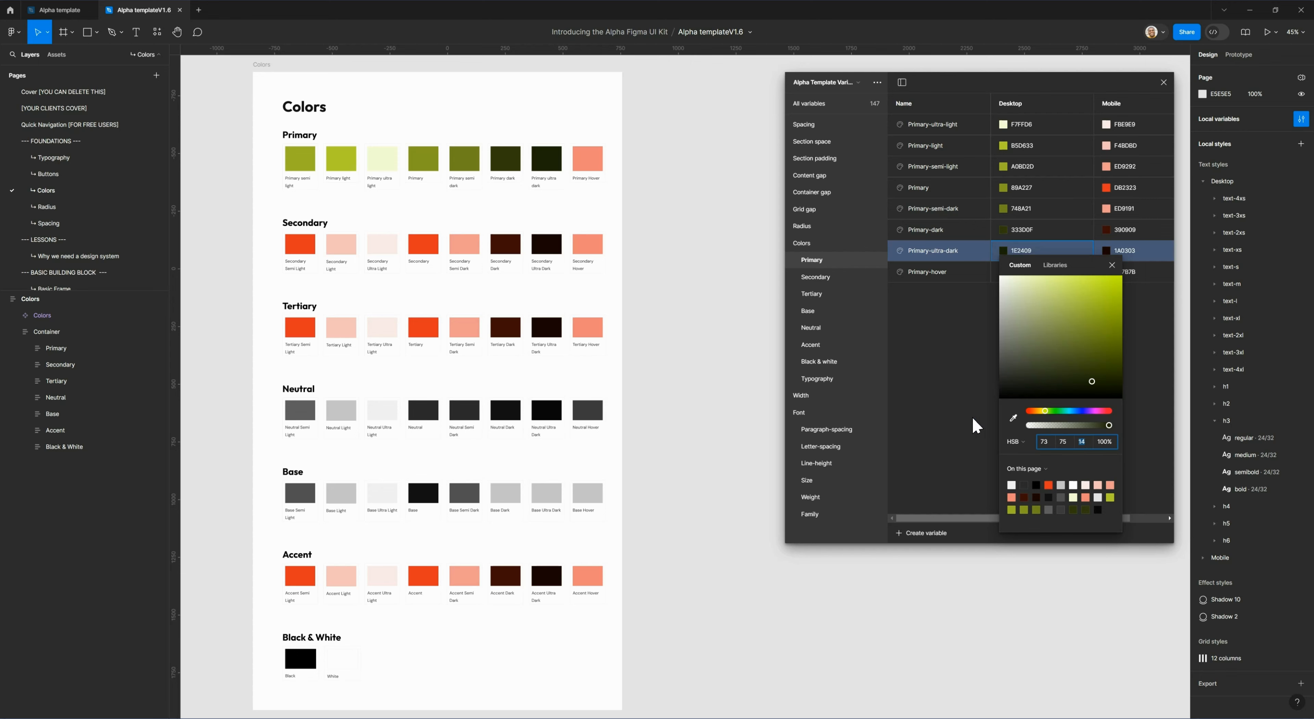
click(956, 314)
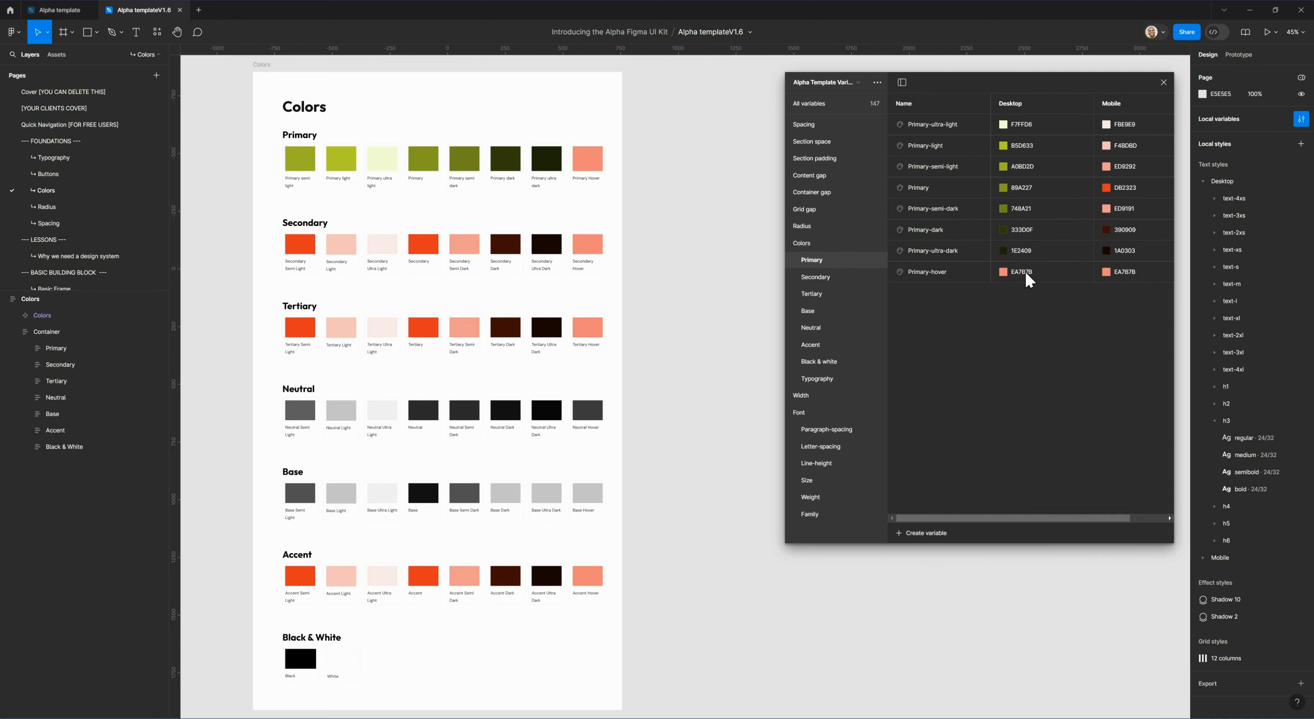
click(1022, 190)
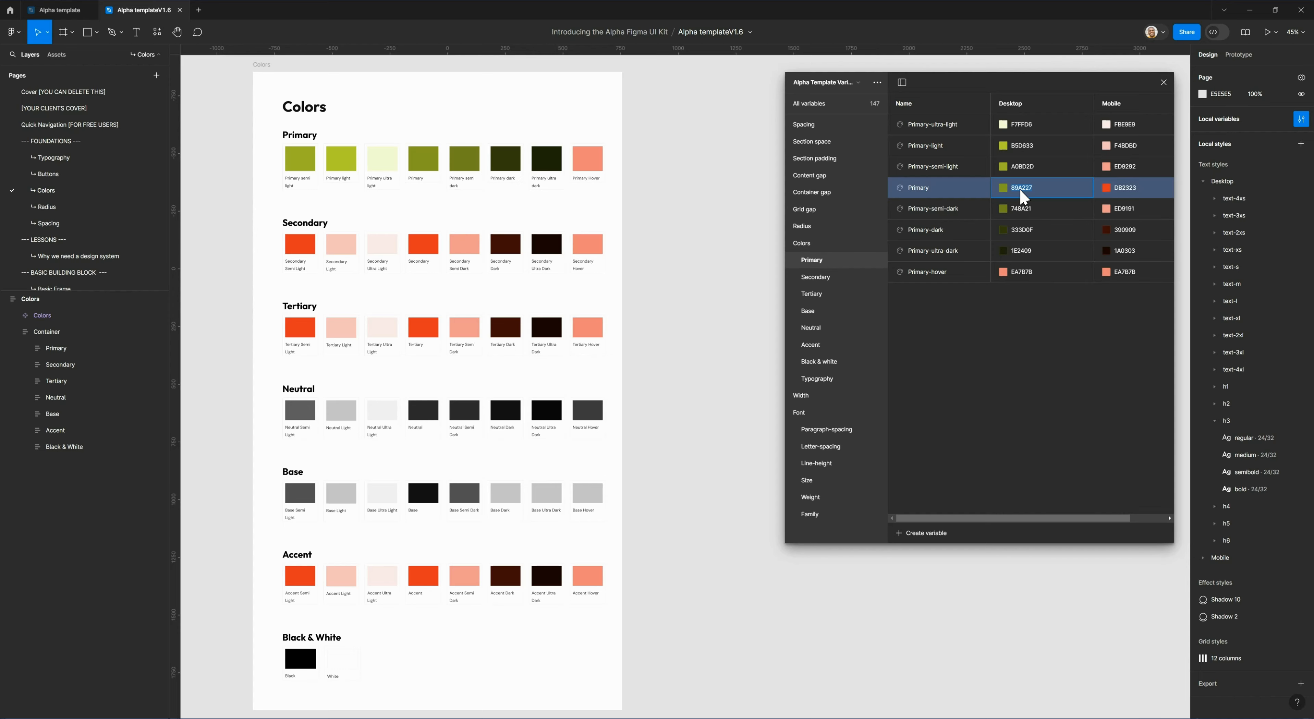
click(1034, 273)
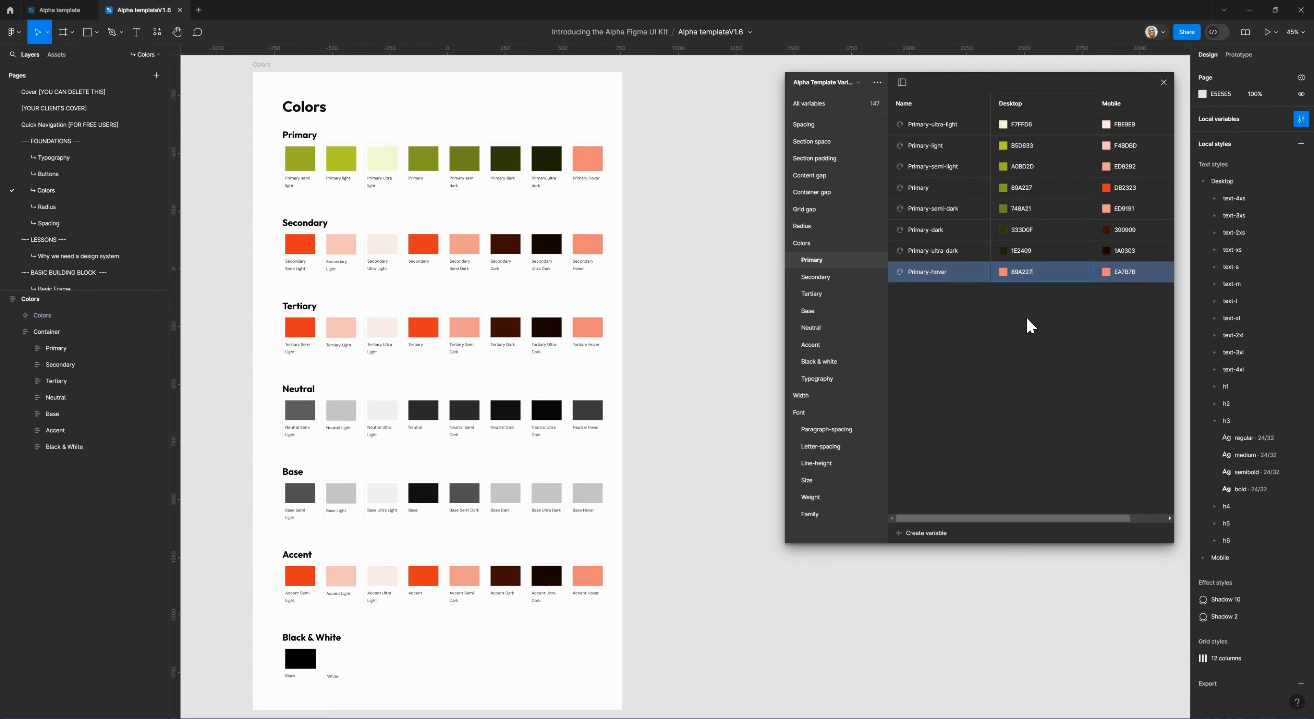
key(Return)
click(1003, 272)
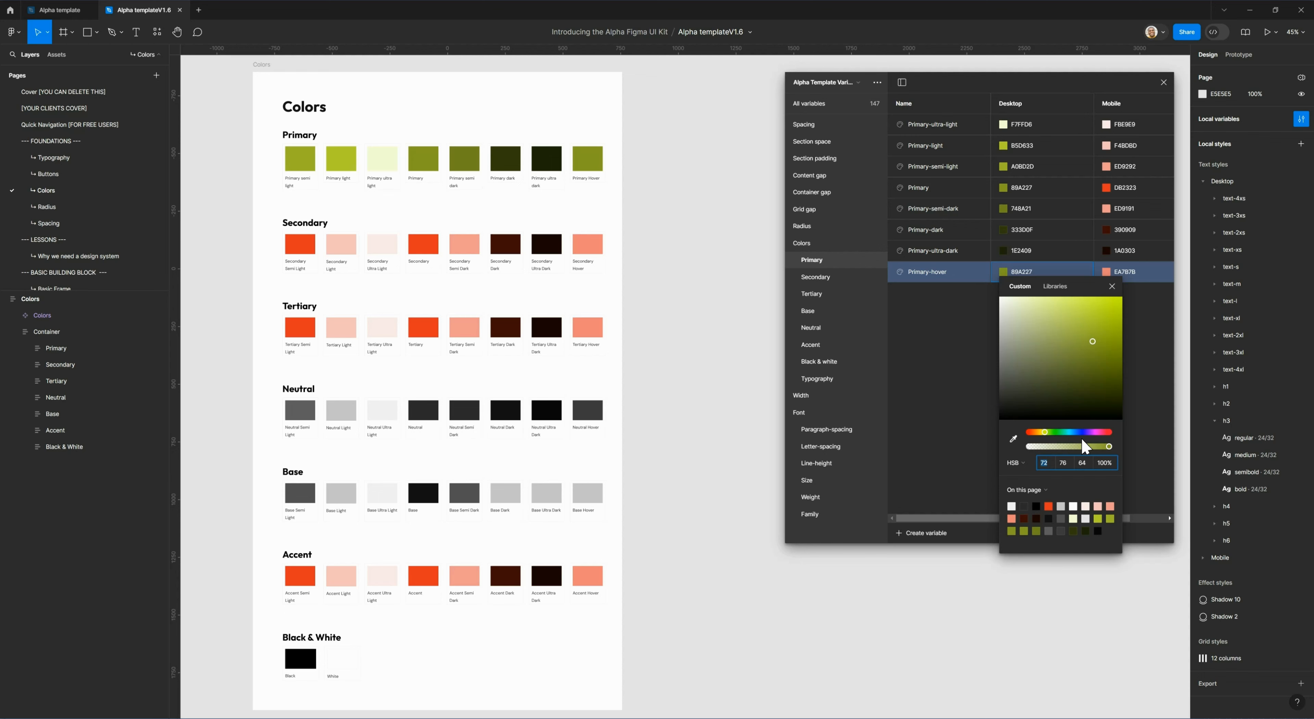
click(1064, 463)
key(shift+Up)
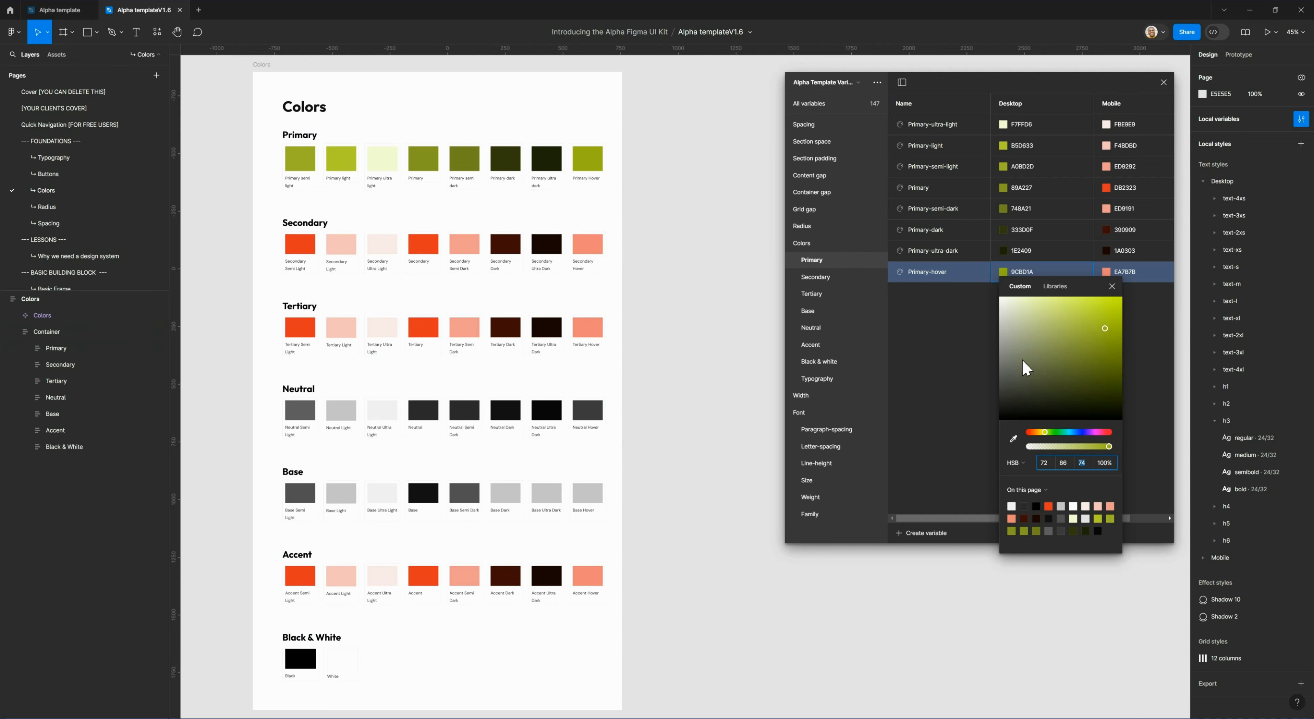
click(969, 337)
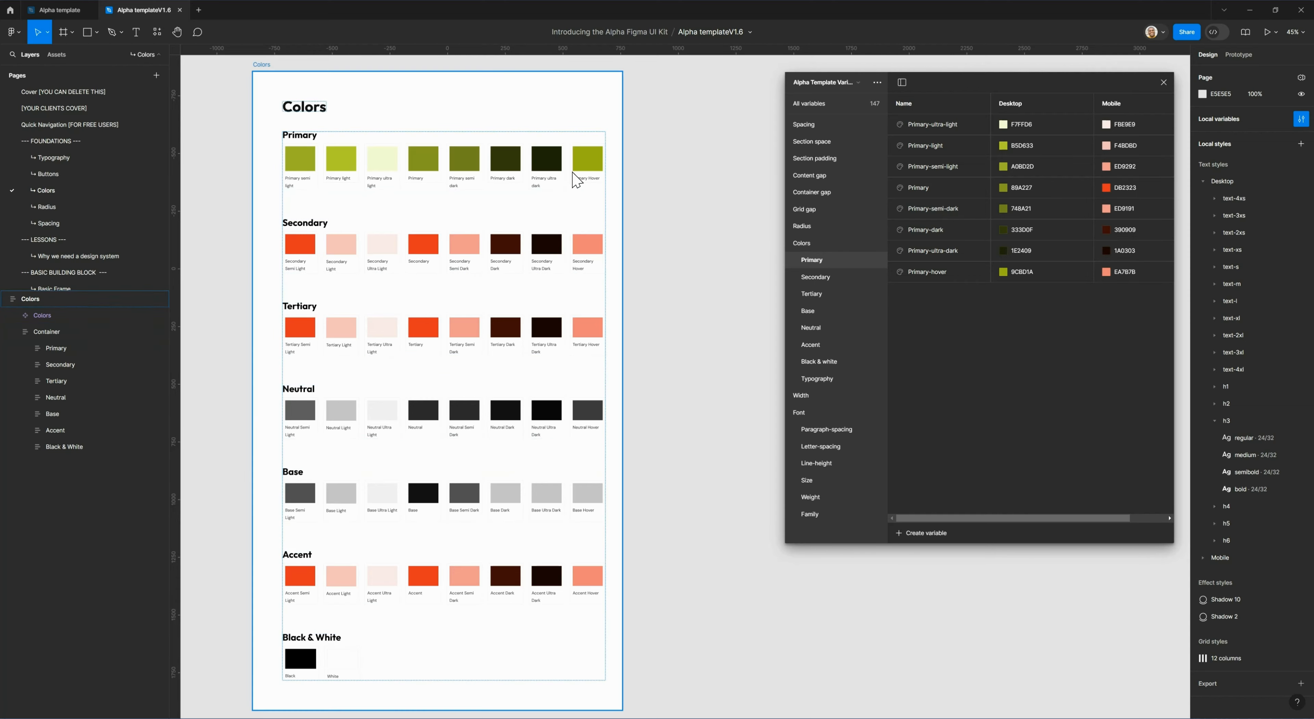
Examine the hue, saturation and brightness of Primary-light's desktop color without changing it
click(1004, 146)
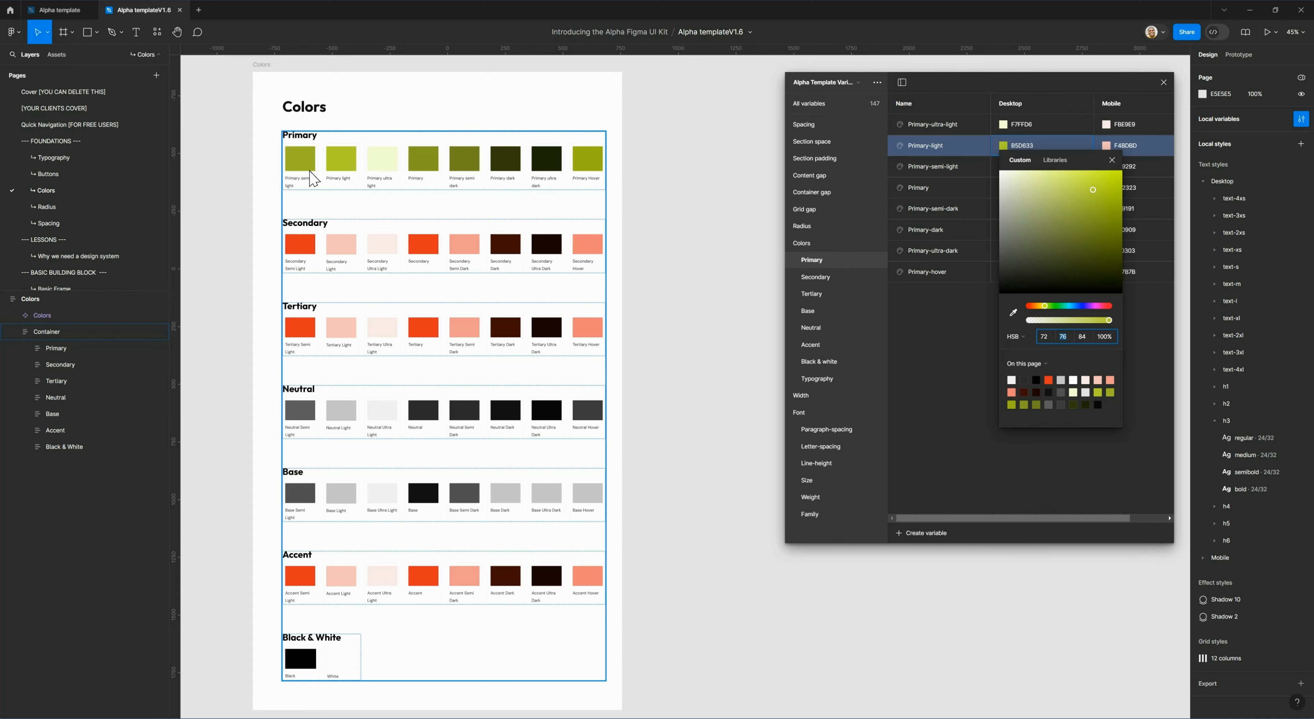
click(1113, 160)
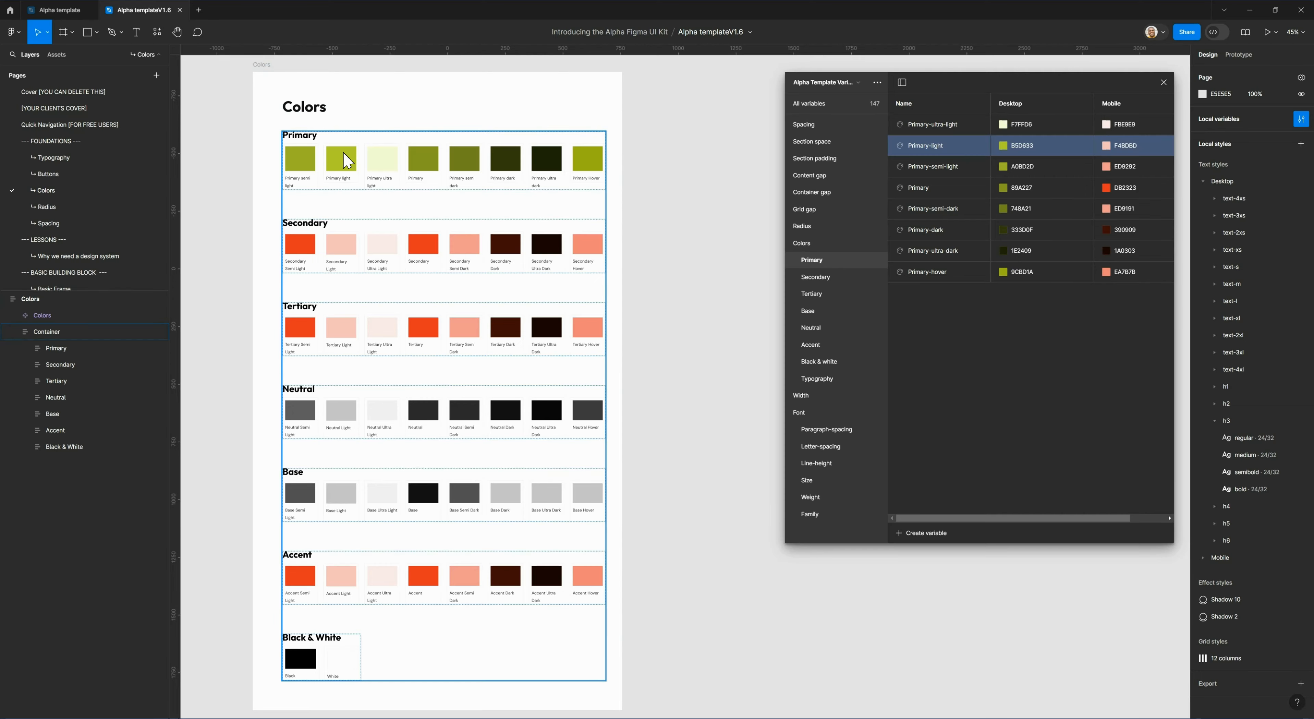
click(1065, 332)
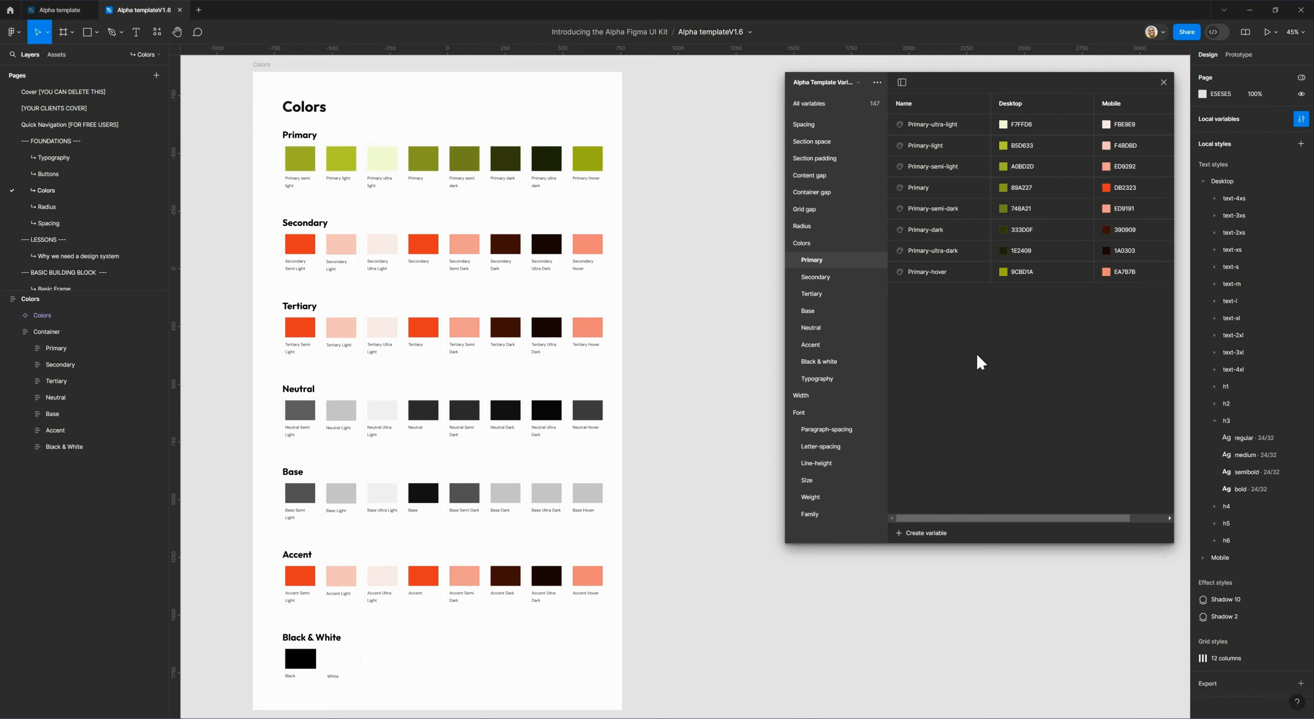
Undo all the green changes to the Primary variables back to the template's original colors and close the variables window
key(ctrl+z)
key(ctrl+z)
key(ctrl+z)
key(ctrl+z)
key(ctrl+z)
key(ctrl+z)
key(ctrl+z)
key(ctrl+z)
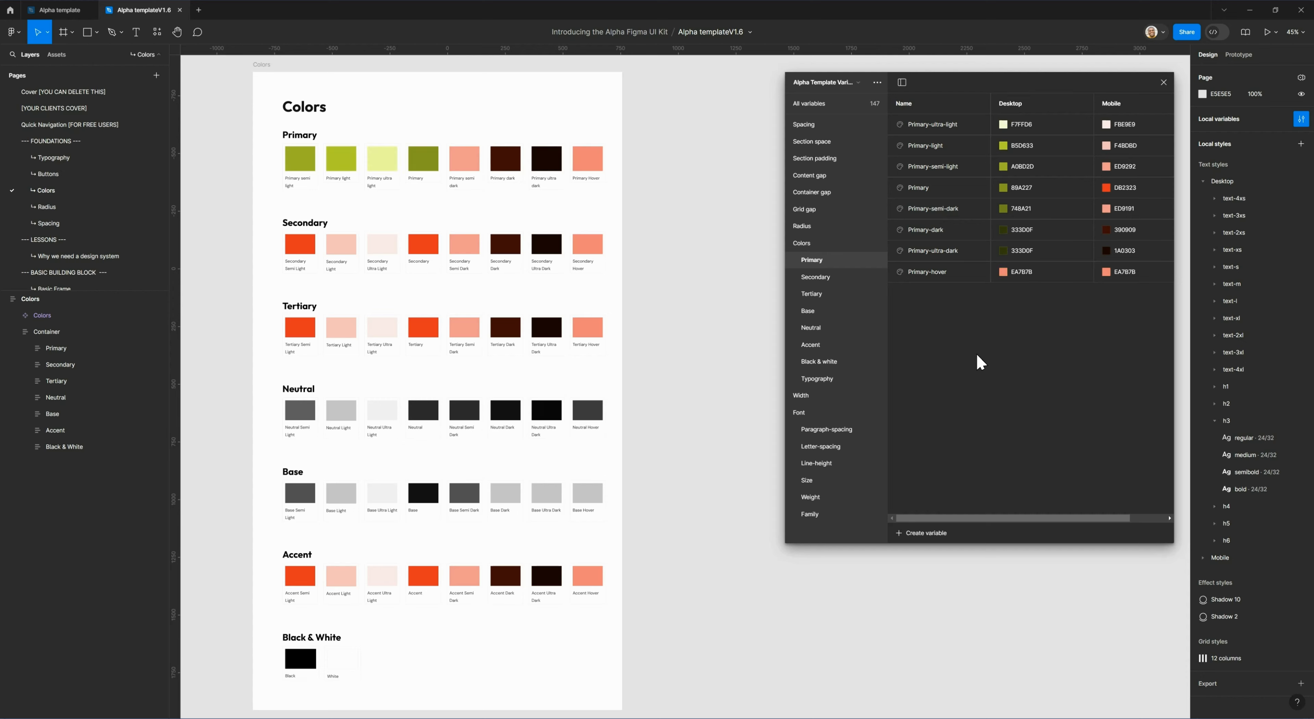
key(ctrl+z)
key(ctrl+z)
key(ctrl+z)
key(ctrl+z)
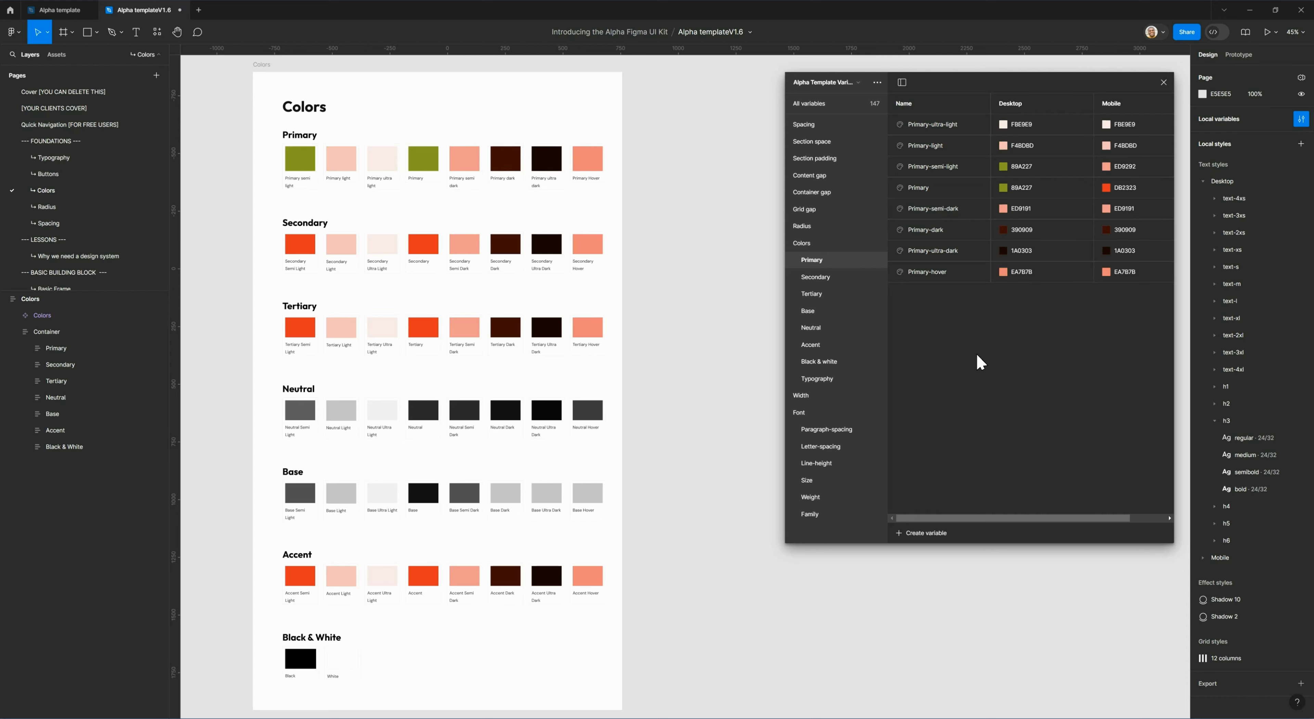
key(ctrl+z)
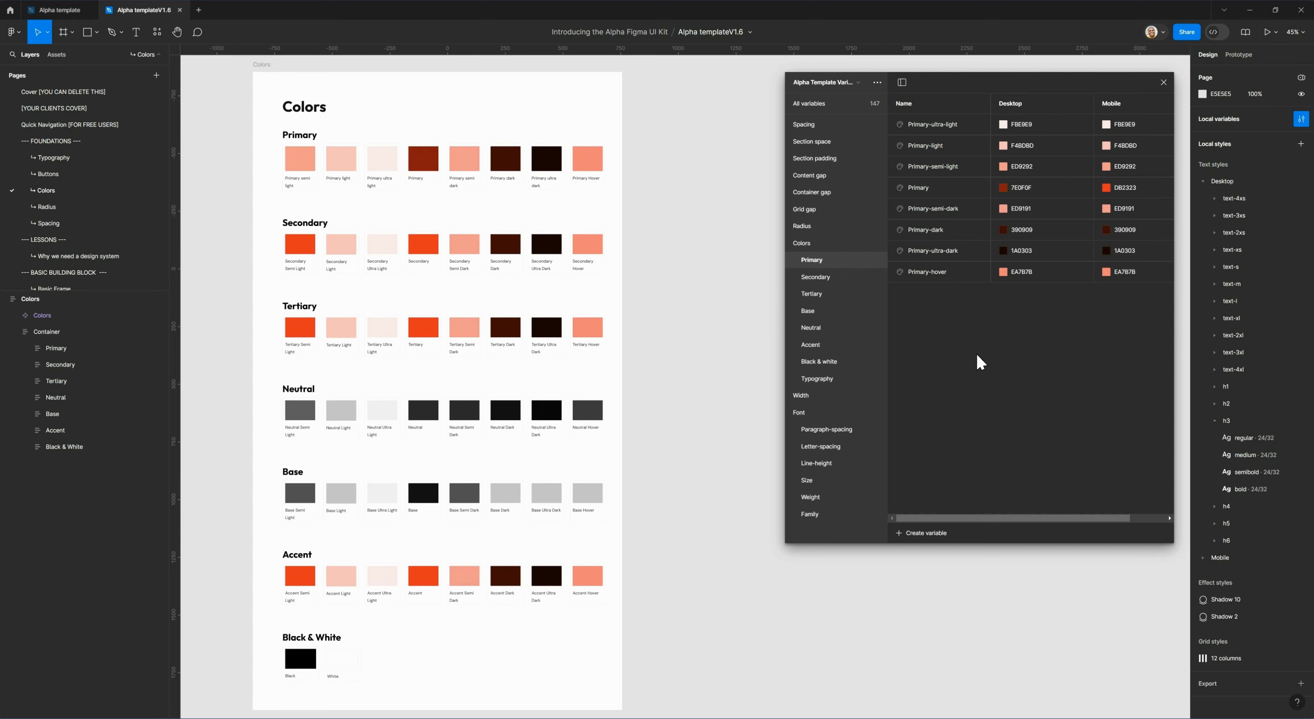
key(ctrl+z)
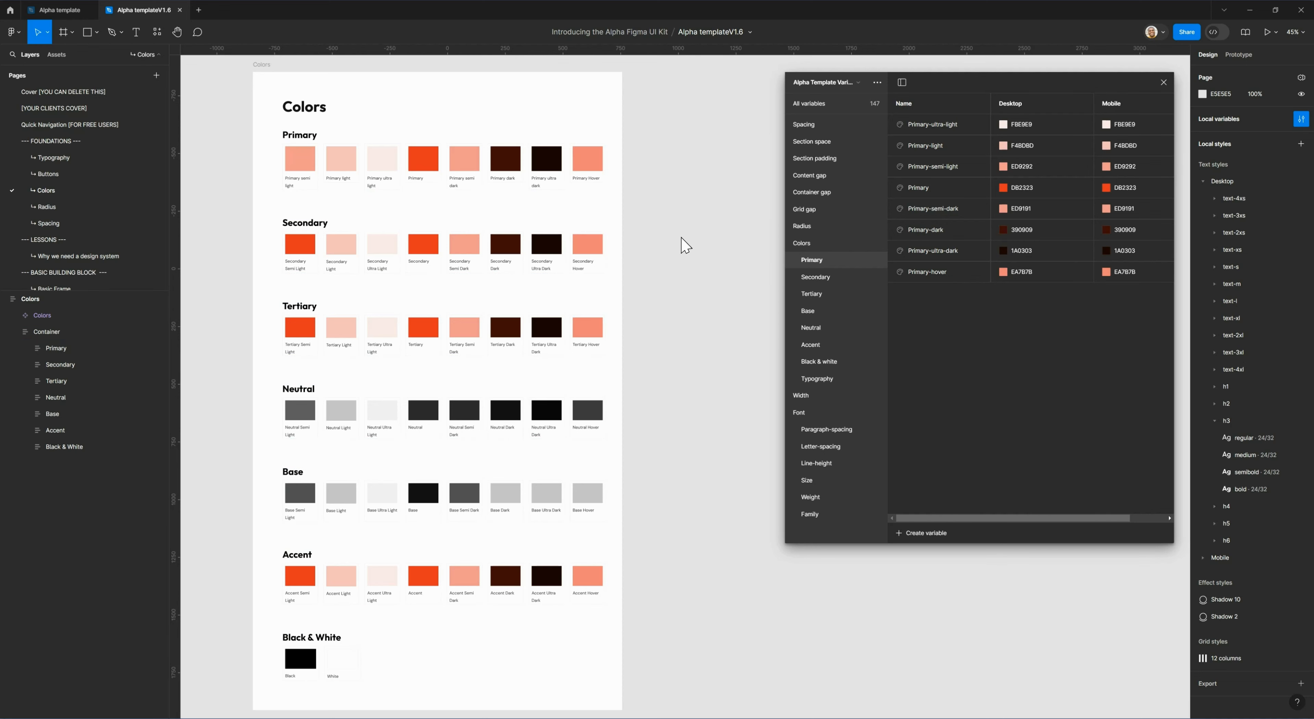
click(1163, 82)
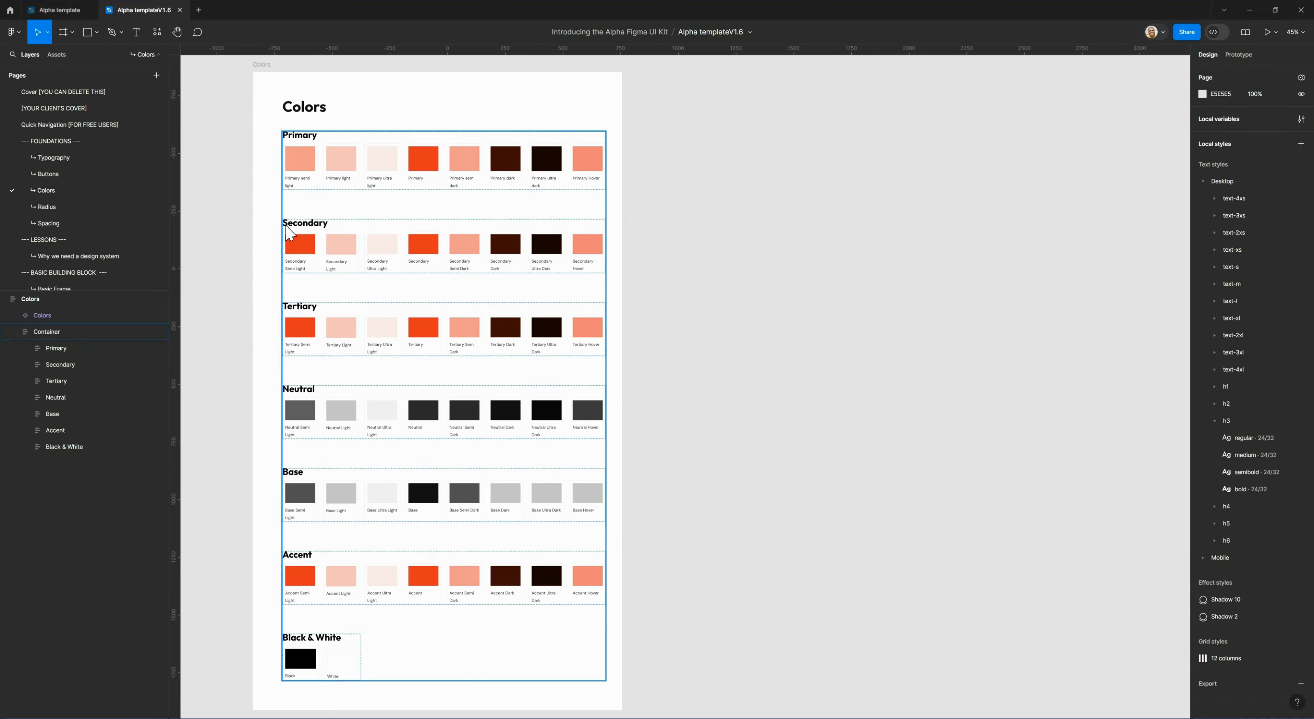
Open the "Why we need a design system" page from the Lessons group
scroll(65, 234, down, 5)
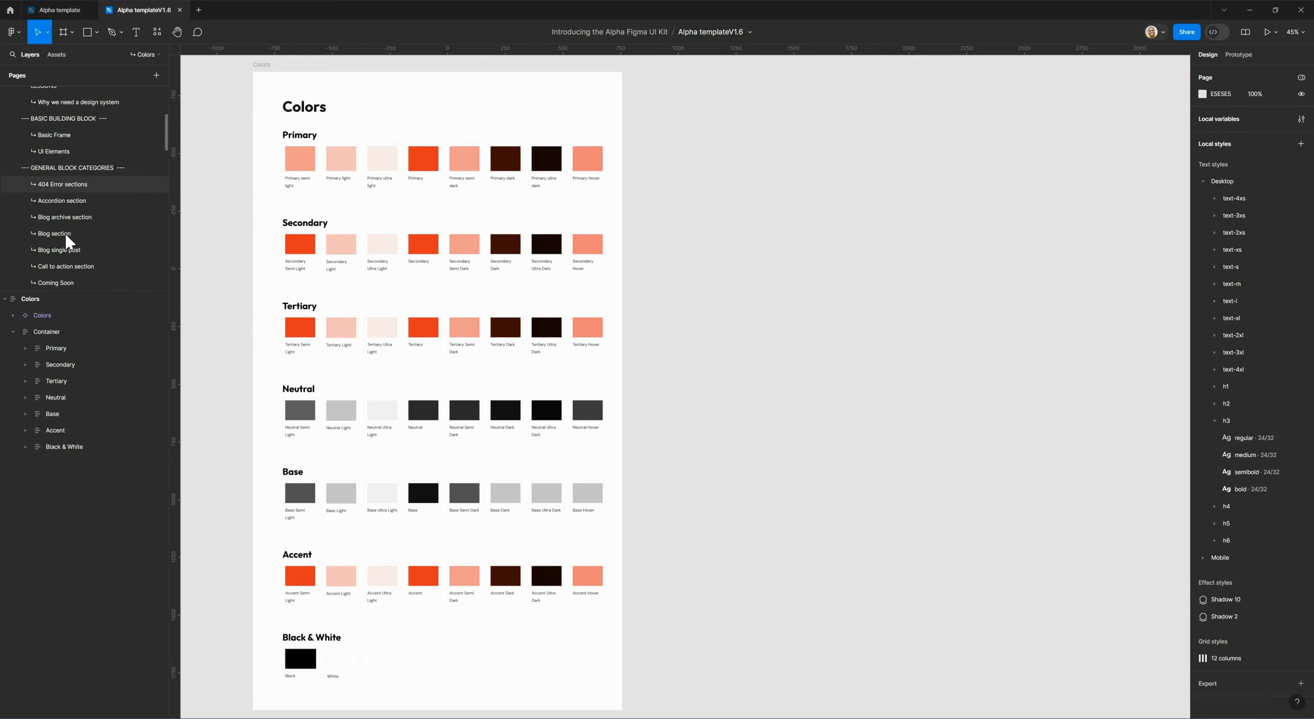
scroll(60, 225, up, 3)
click(59, 207)
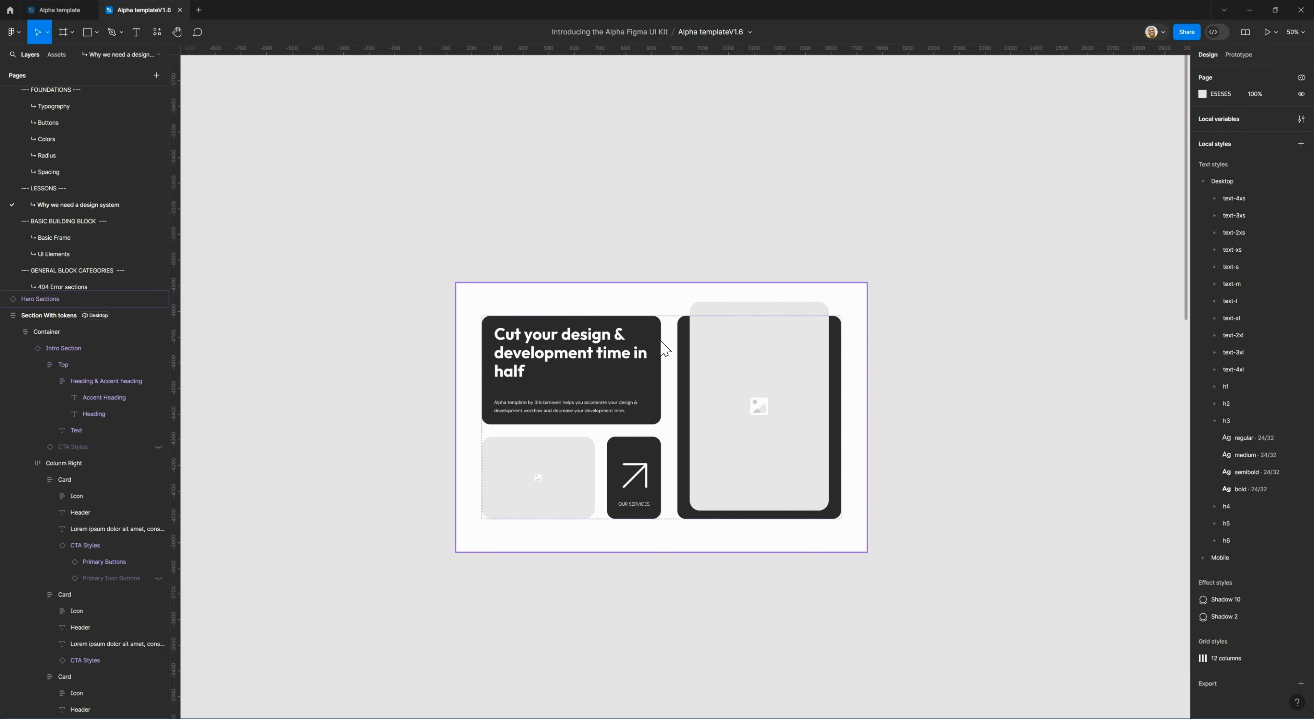
Change the fill of the hero section's Header card to the Primary color variable
click(644, 325)
click(644, 325)
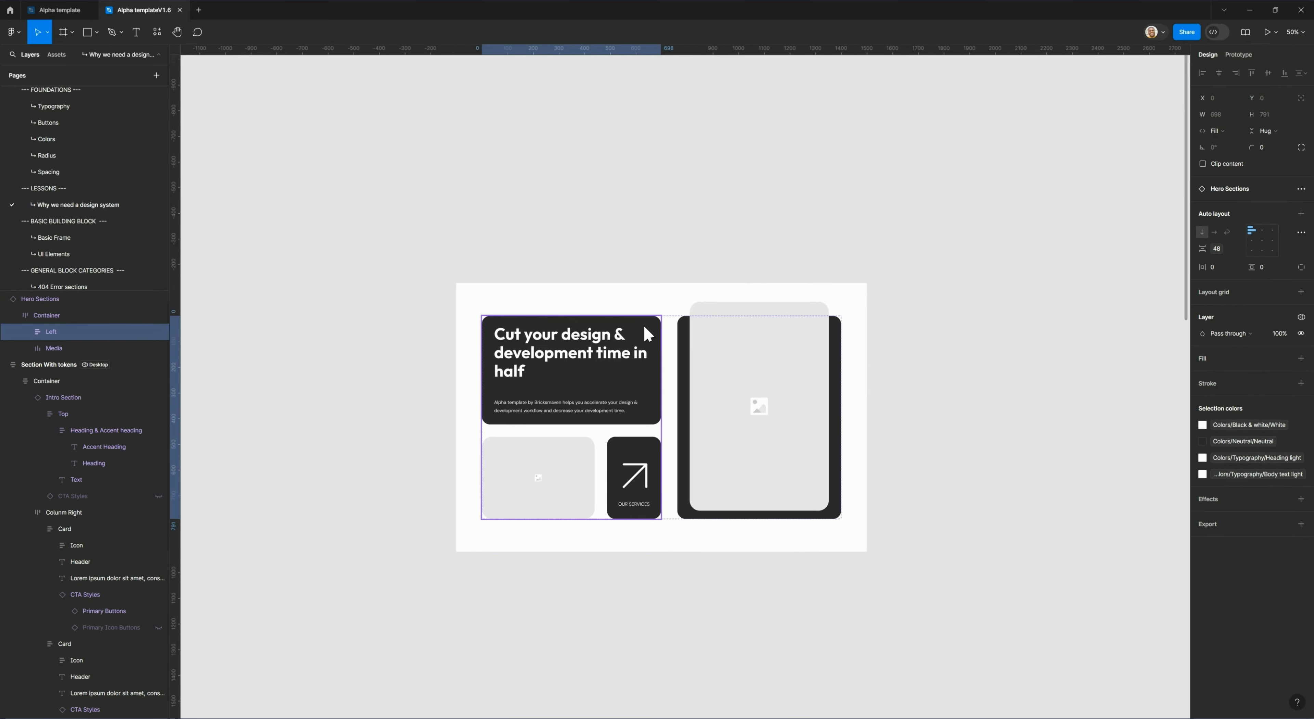
click(644, 325)
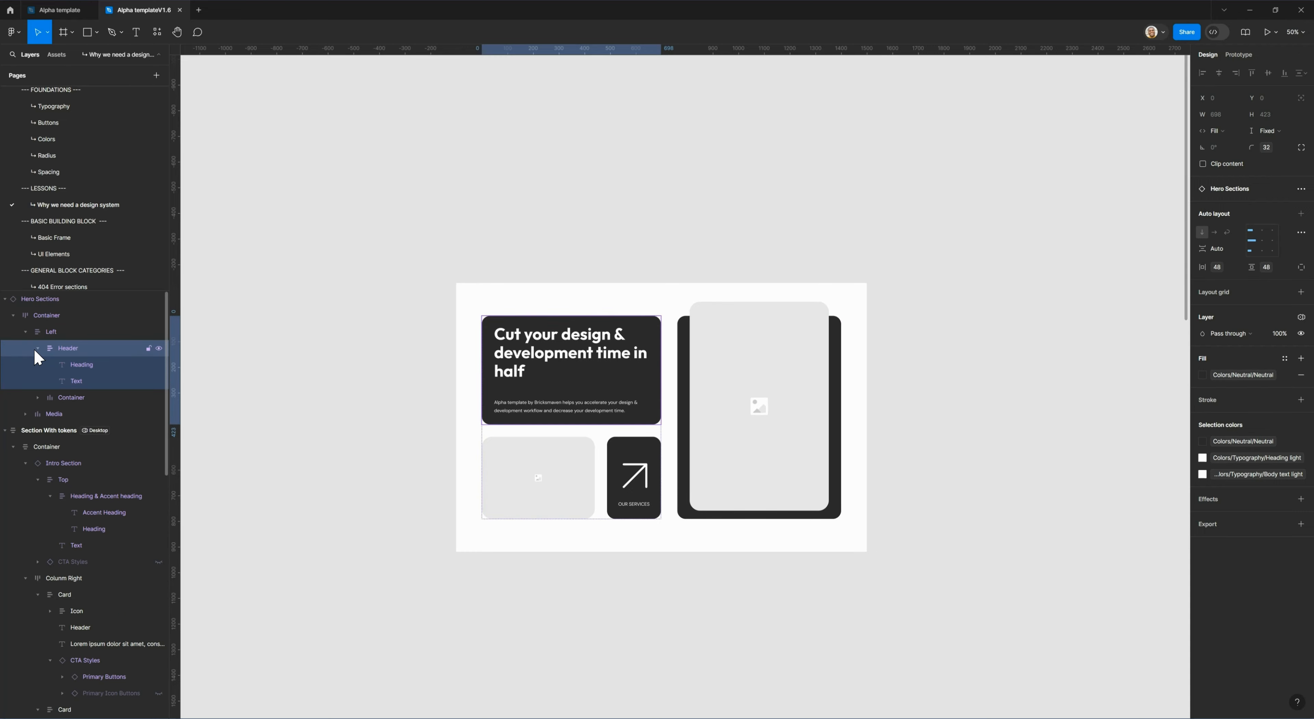
click(1227, 377)
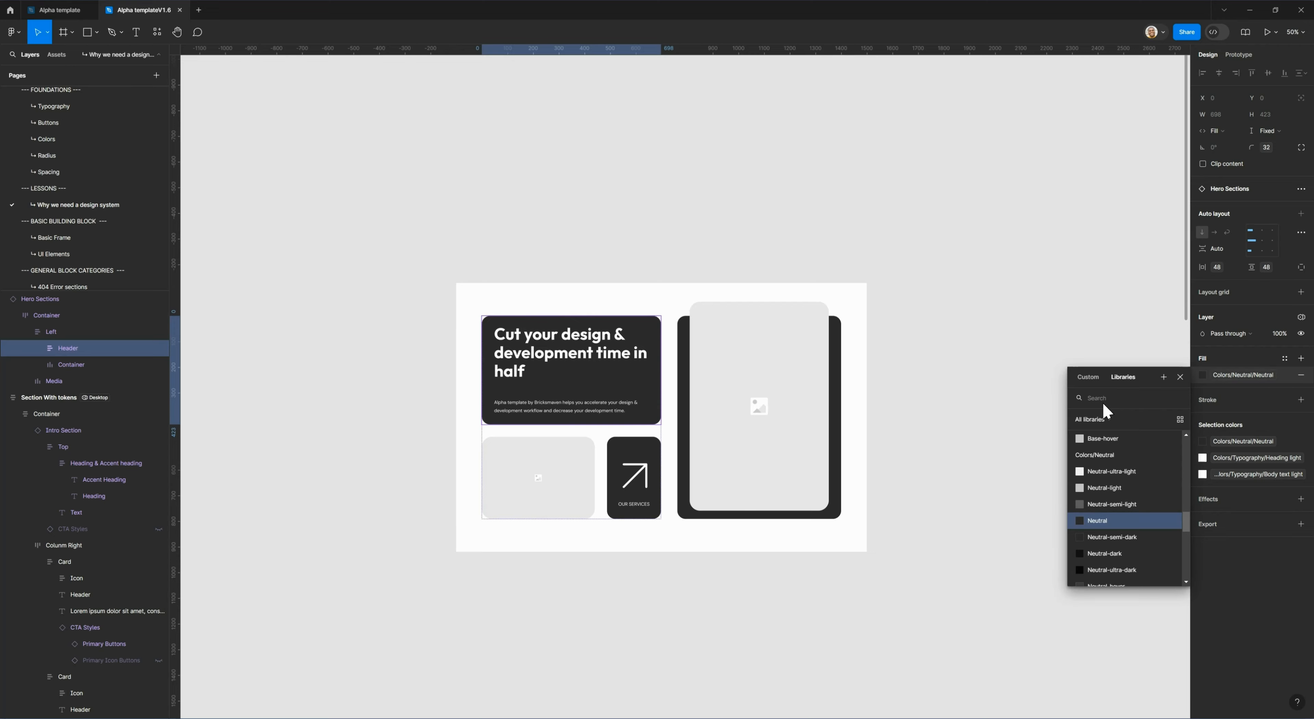
text(primary)
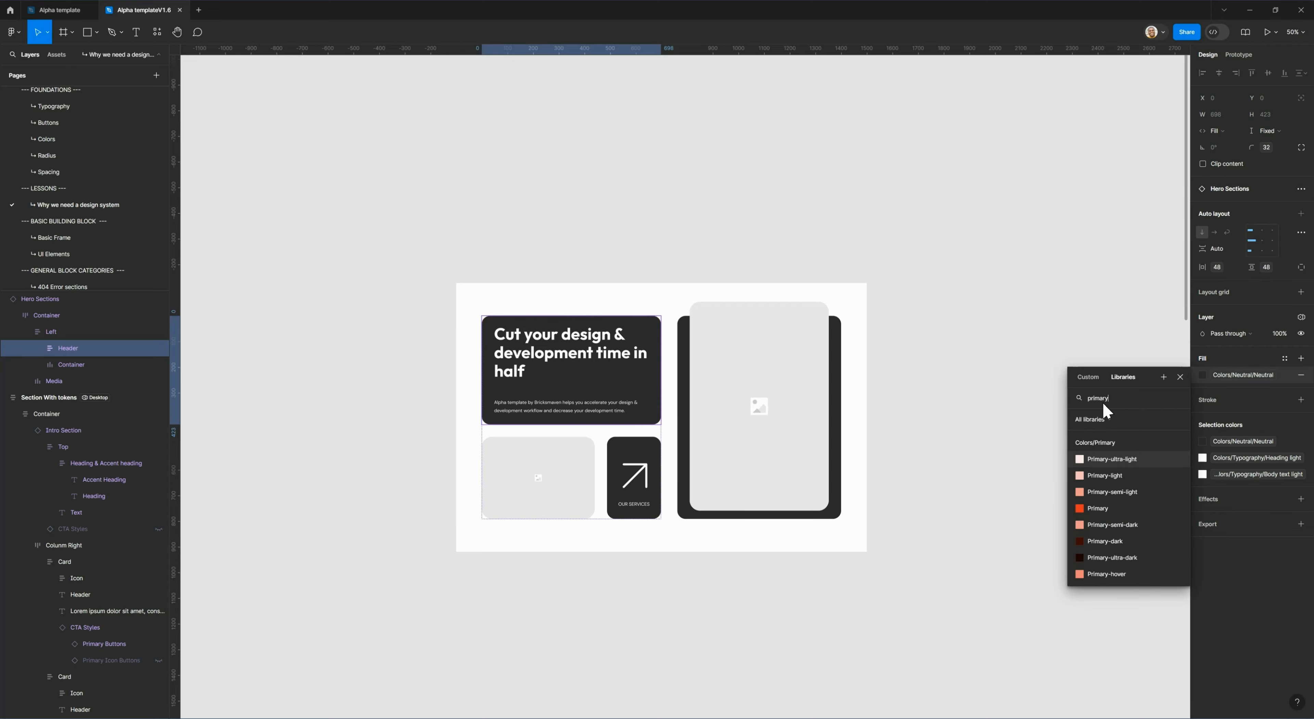
click(1098, 508)
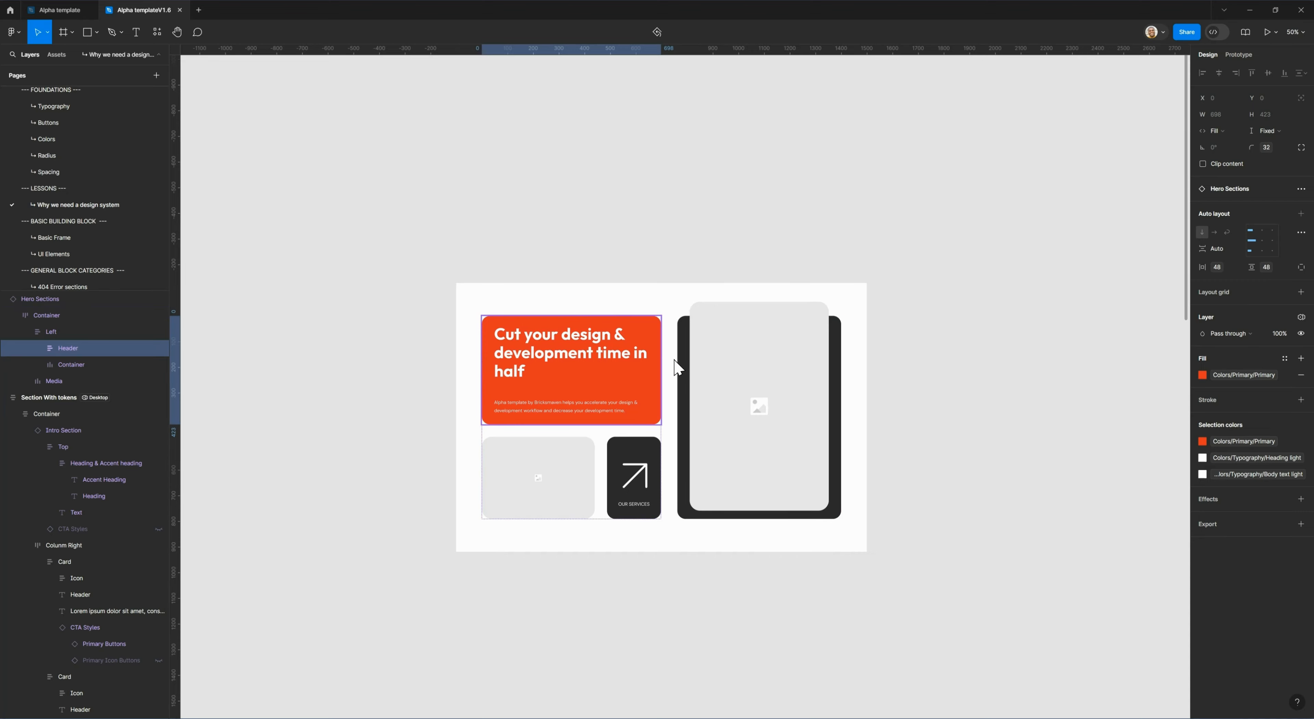
Change the fill of the hero section's large Media frame to the Primary-ultra-light variable
click(685, 363)
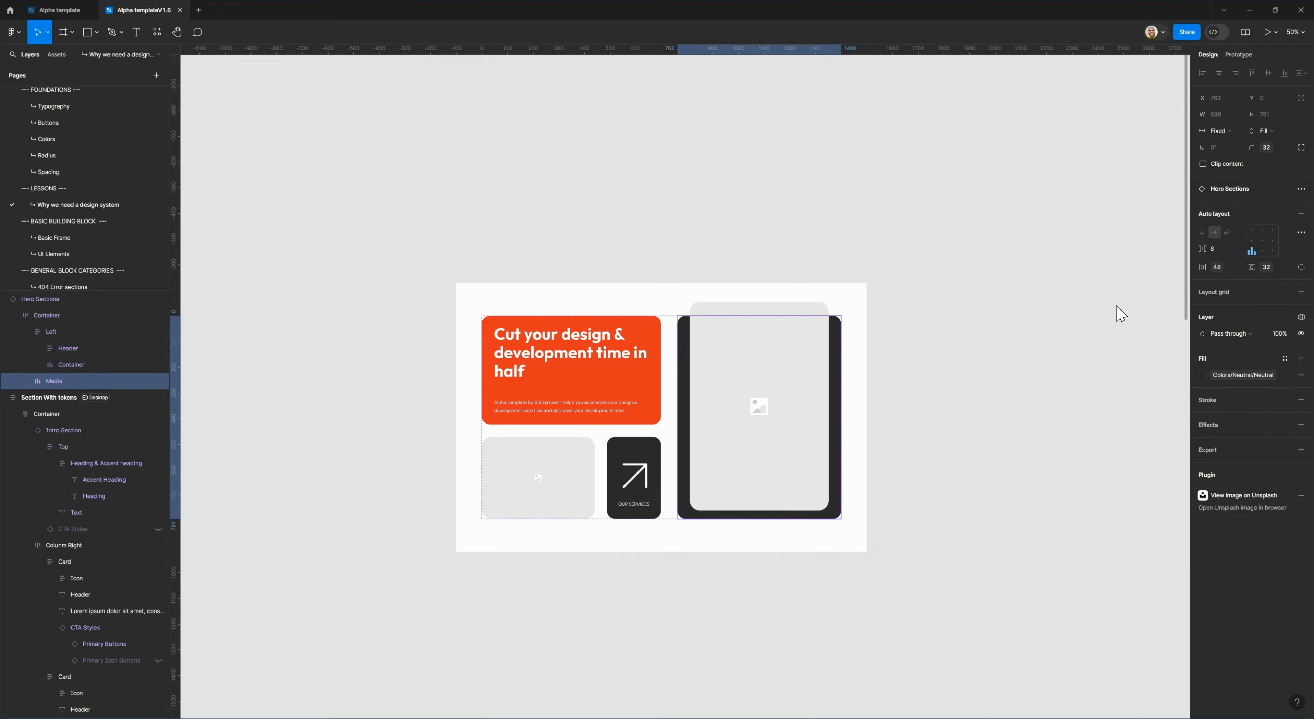
click(1242, 376)
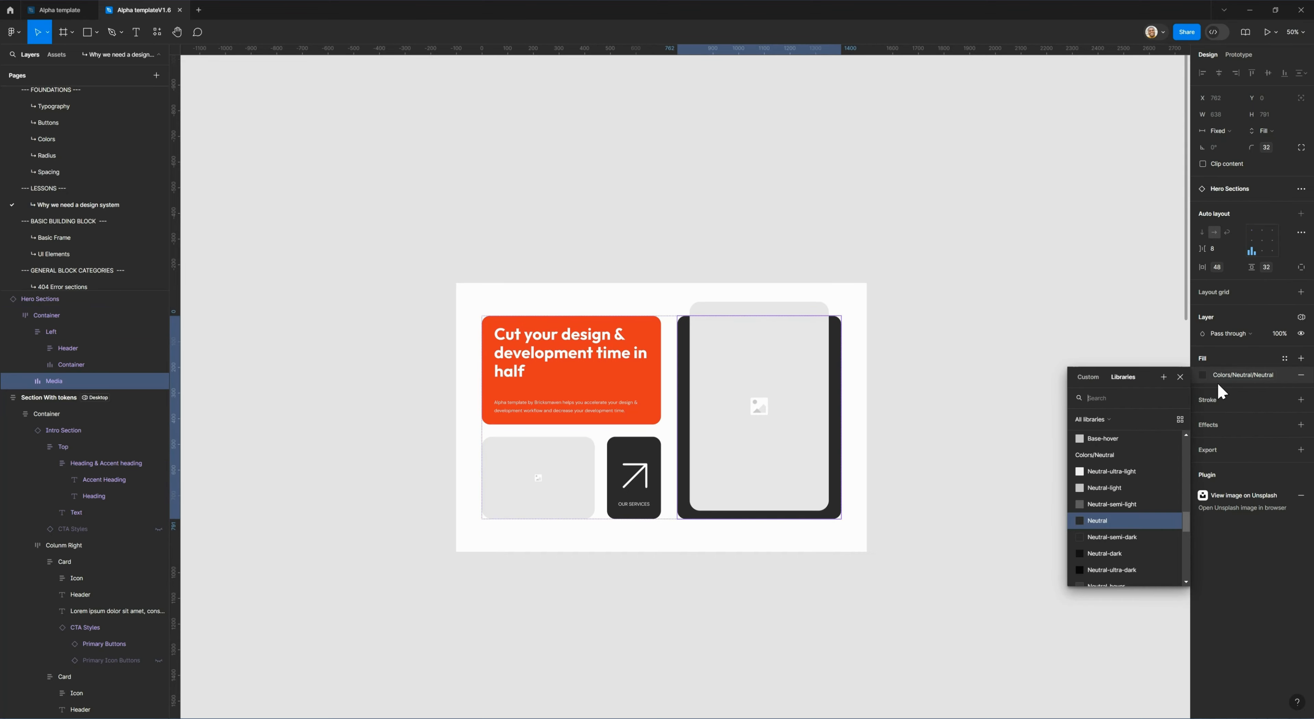
text(primary)
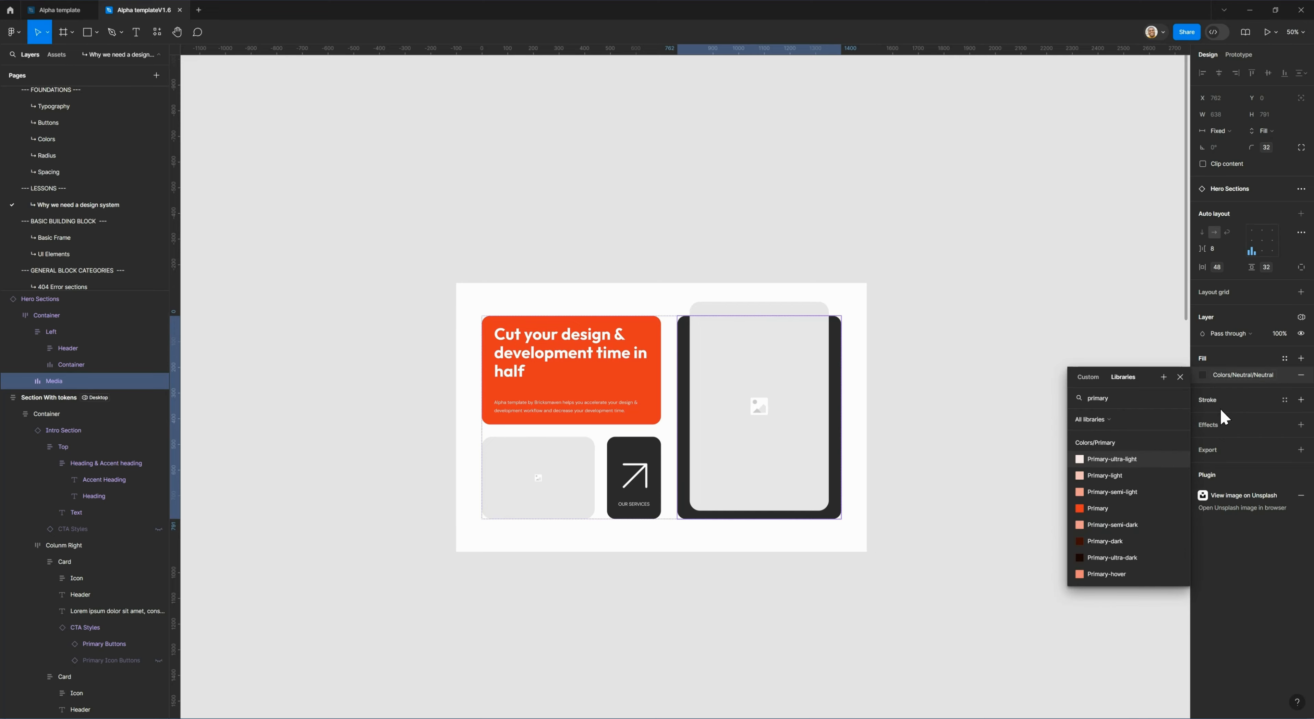
click(1115, 462)
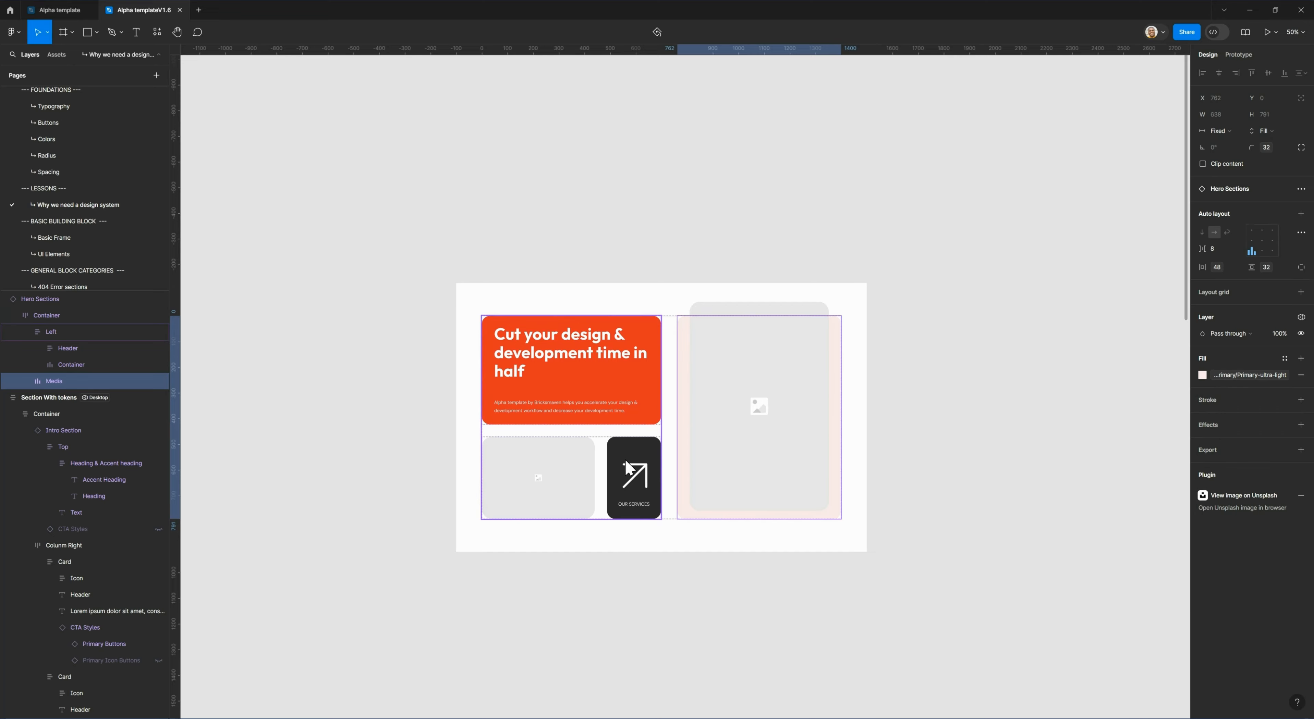
Change the fill of the "Our services" button card to the Primary-dark variable and deselect it
click(637, 465)
click(641, 459)
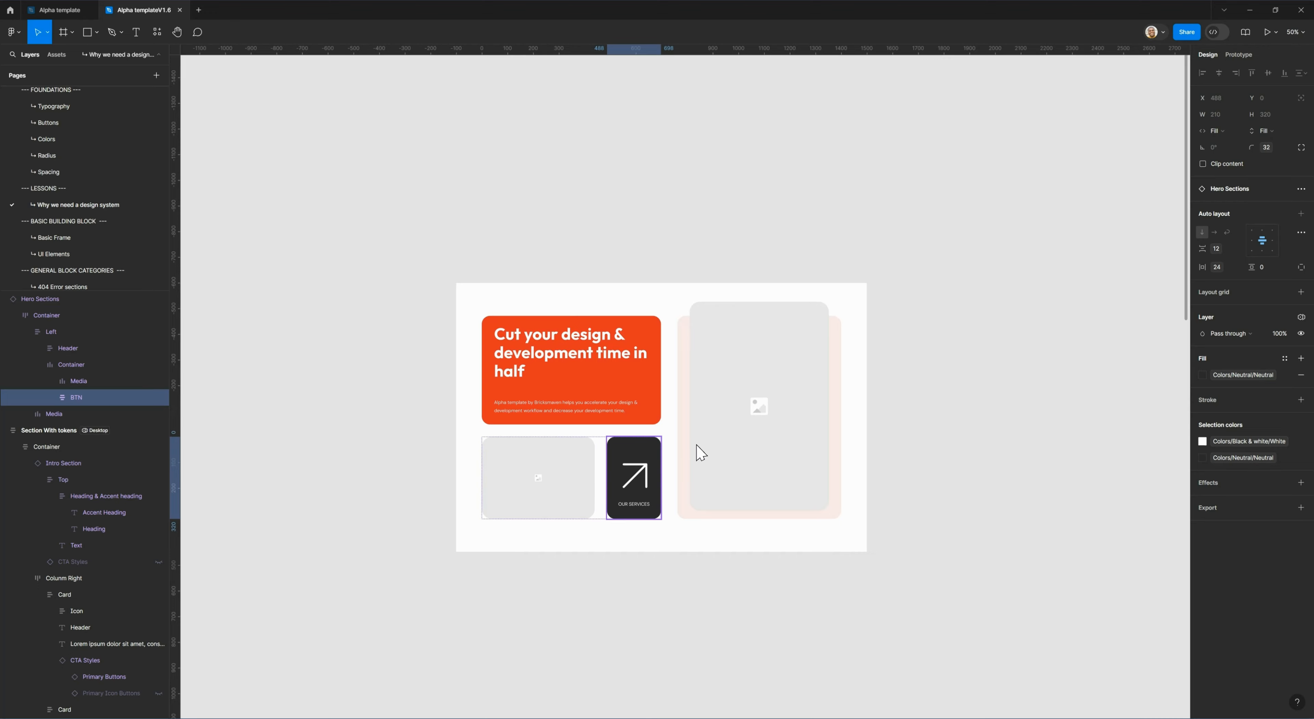
click(1231, 378)
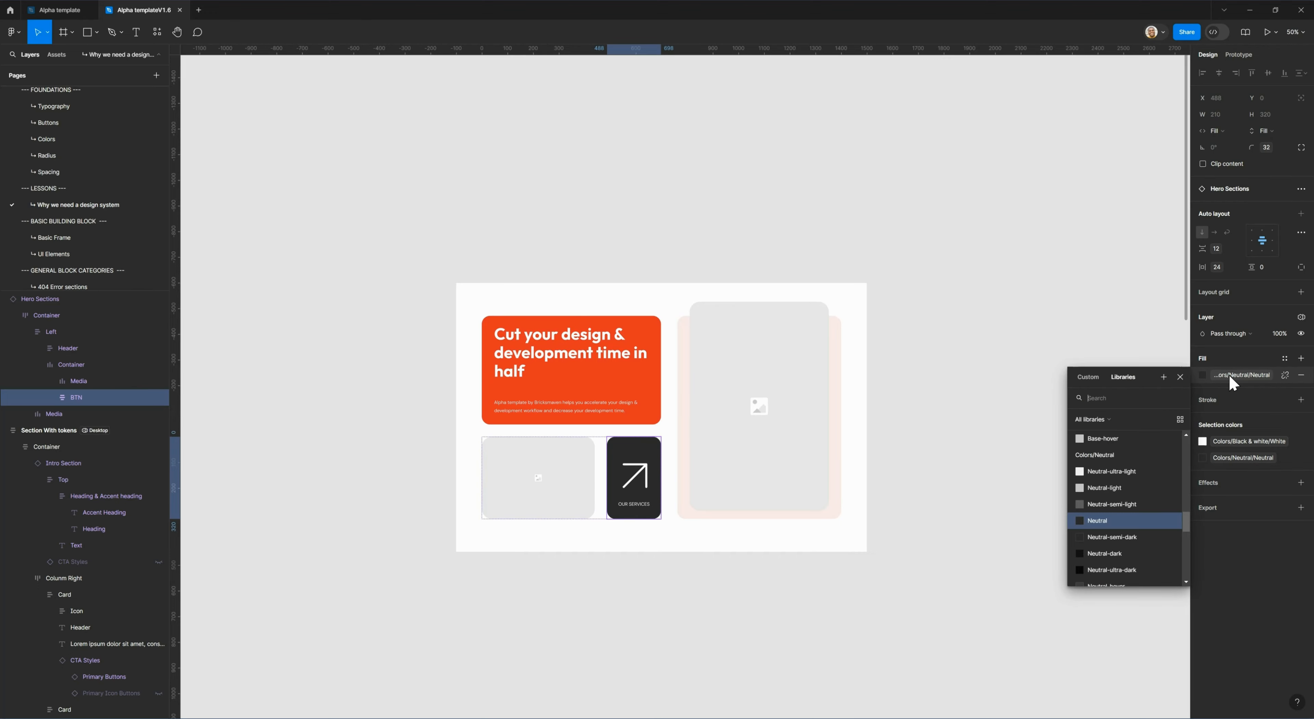
text(primary)
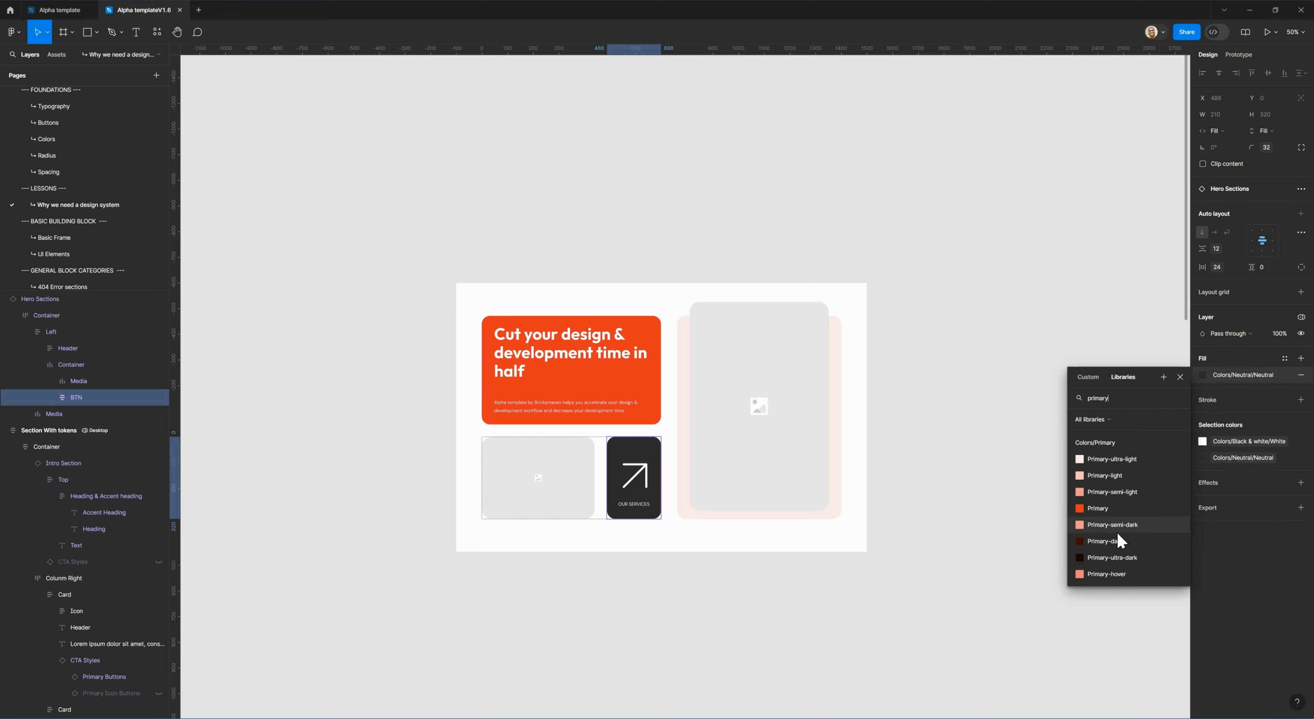
click(1109, 542)
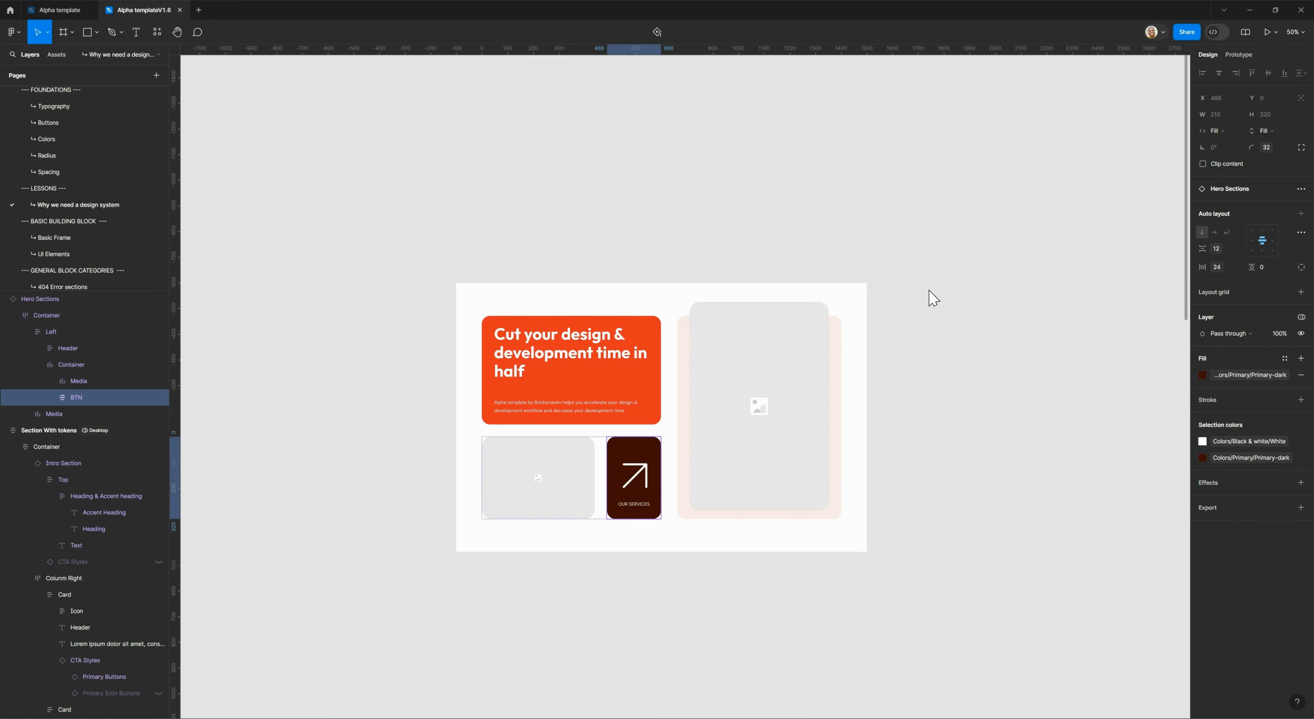
click(918, 270)
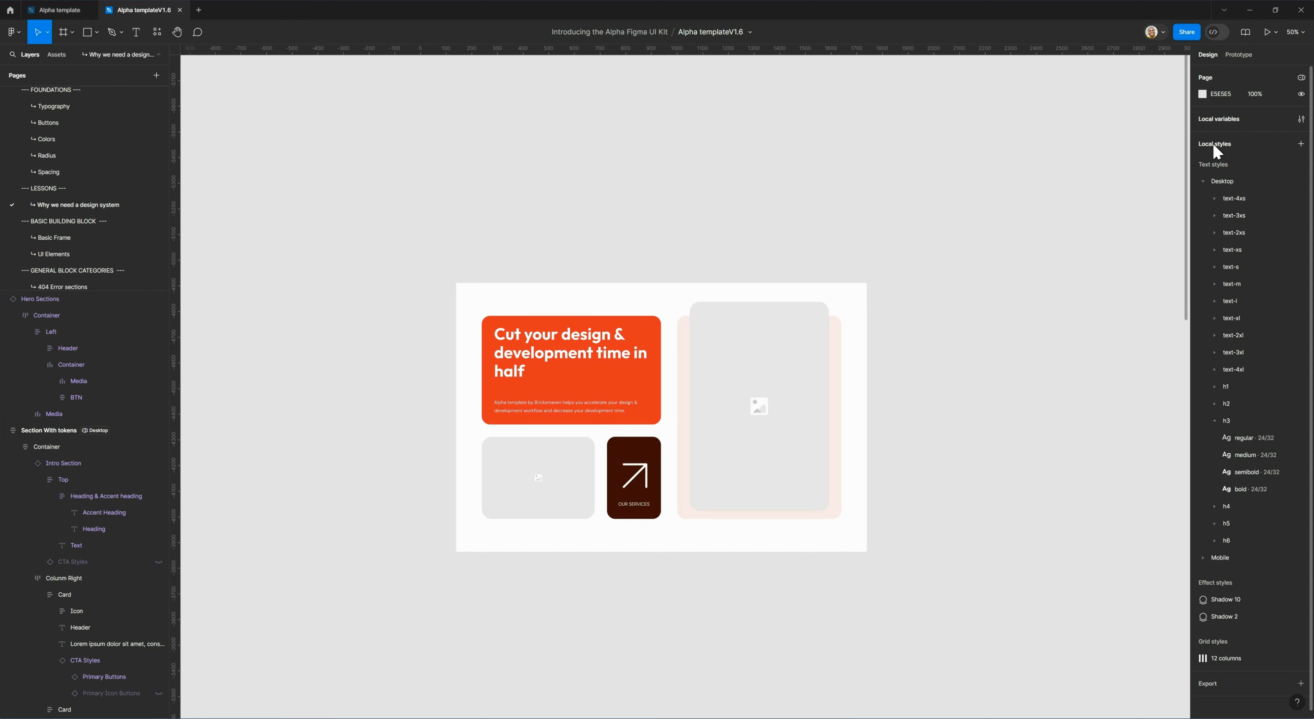
Create a new color variable named Primary-alt in the Primary group of the local variables
click(1302, 119)
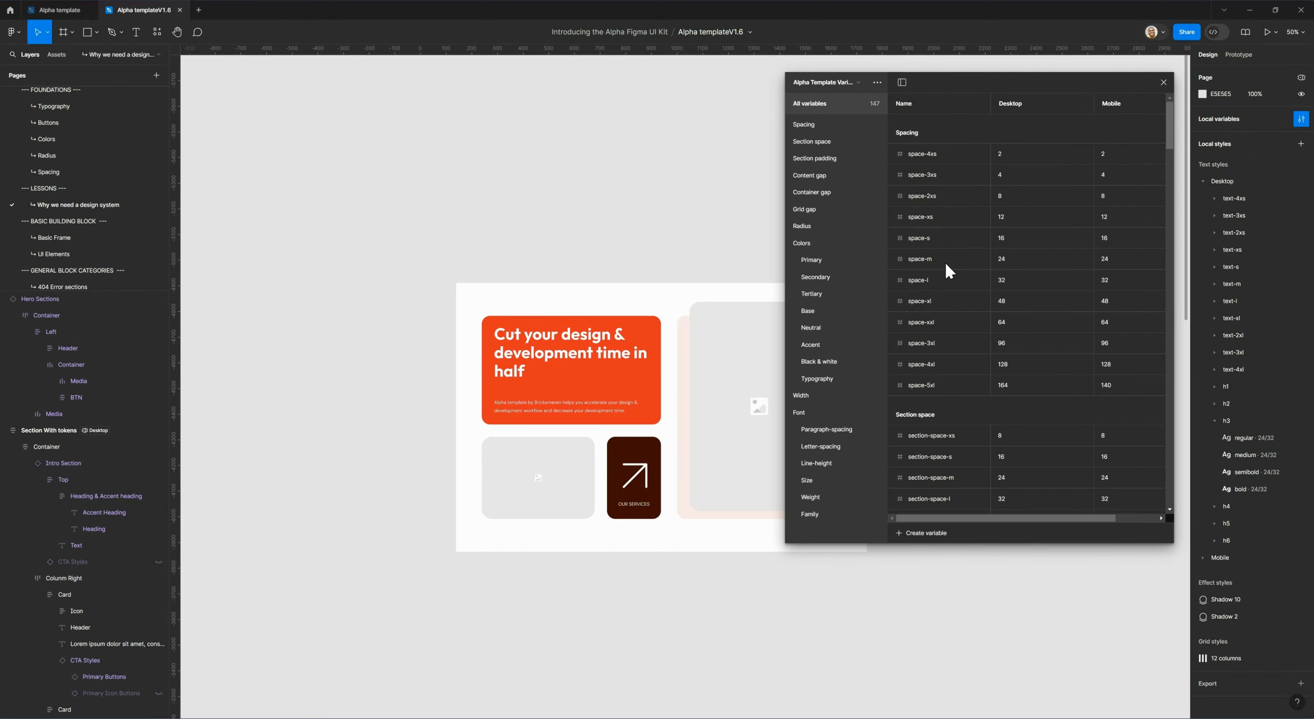
click(819, 259)
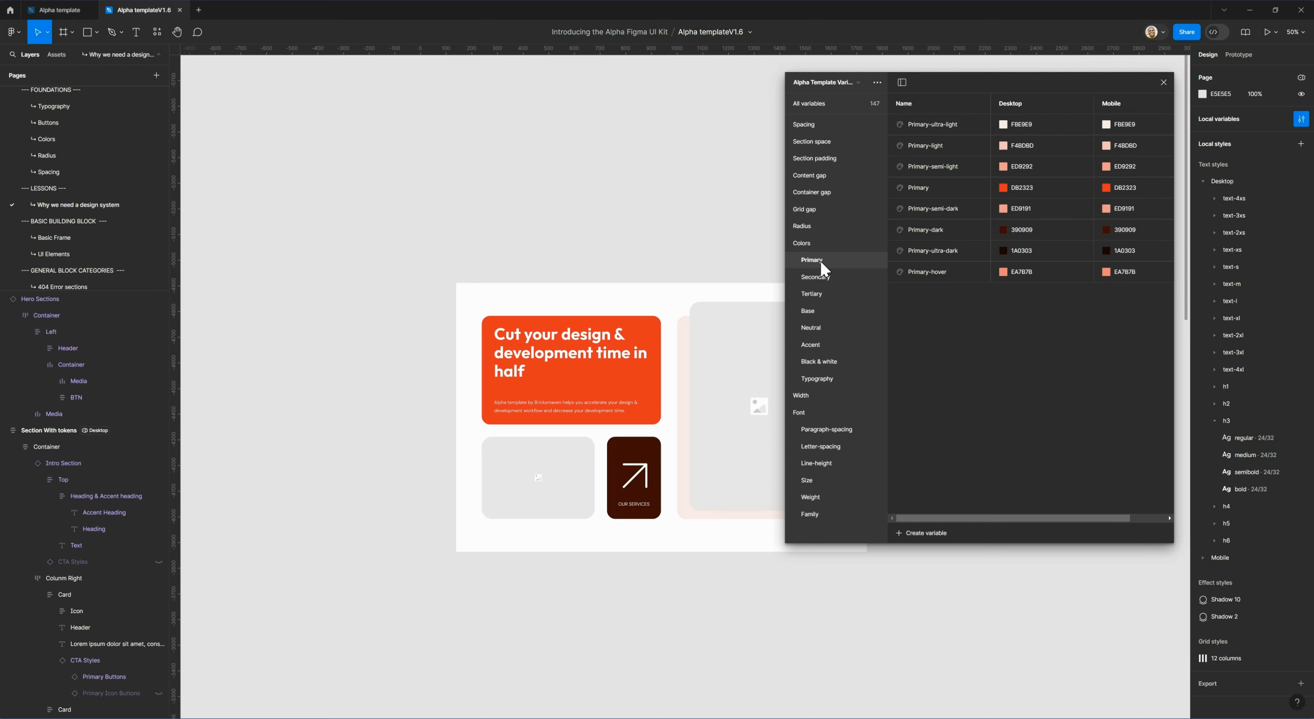
click(926, 536)
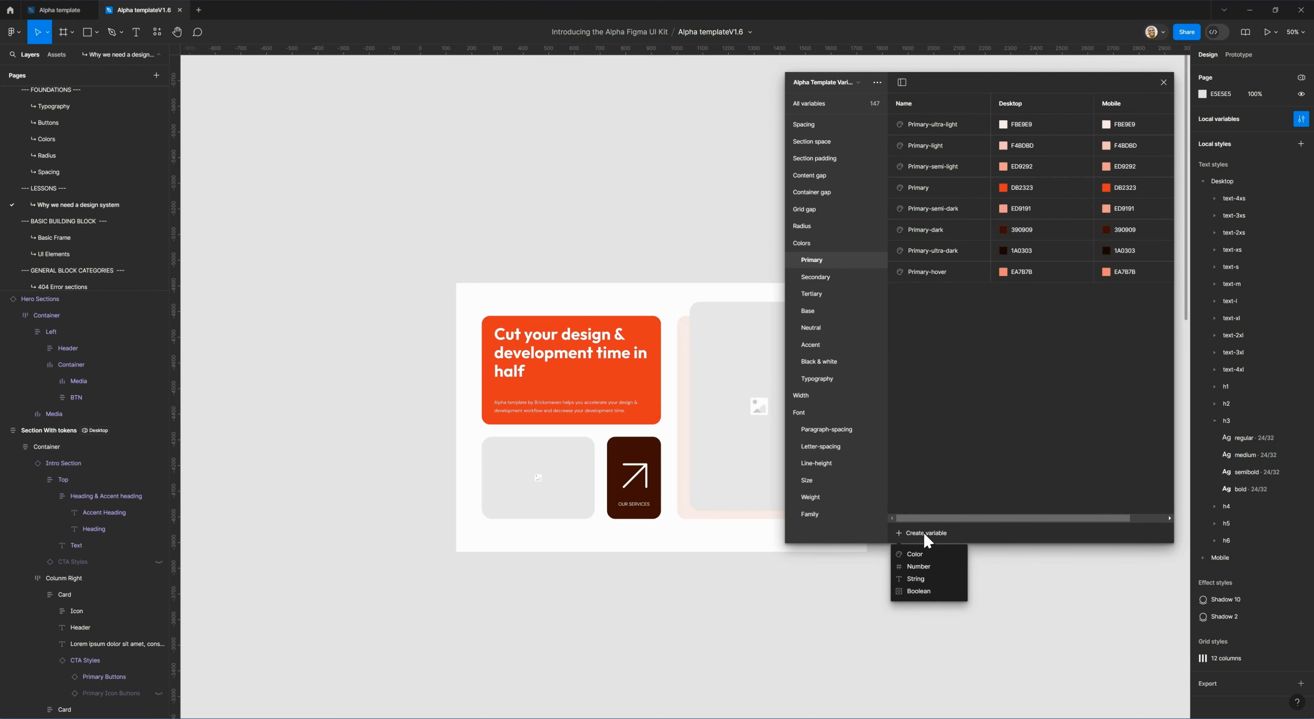
click(917, 554)
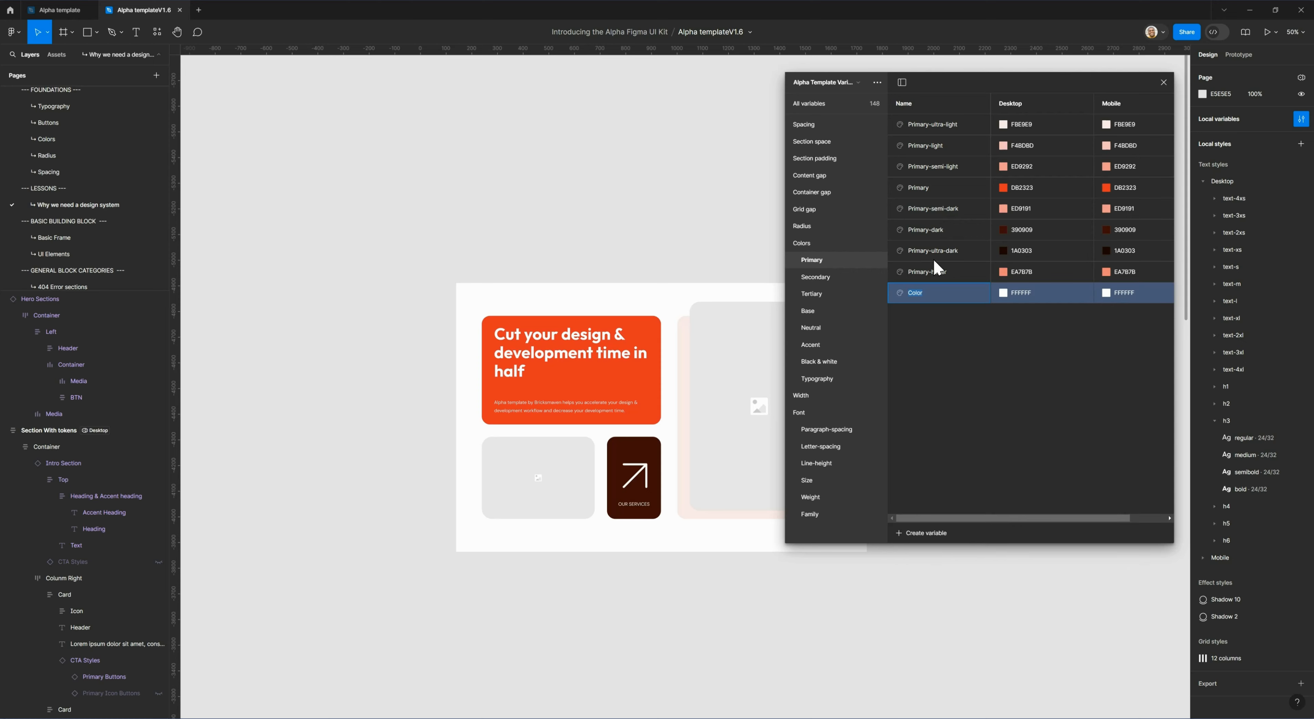
text(Primary-alt)
click(1020, 193)
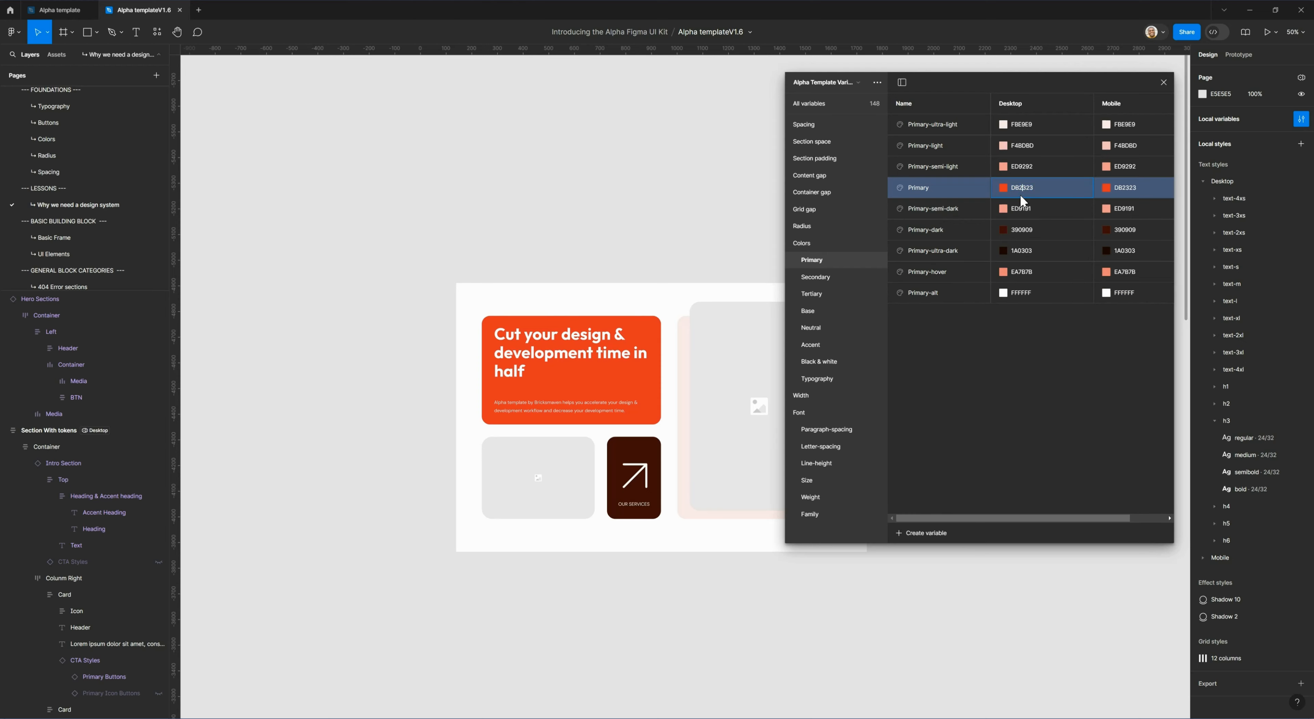
click(1031, 294)
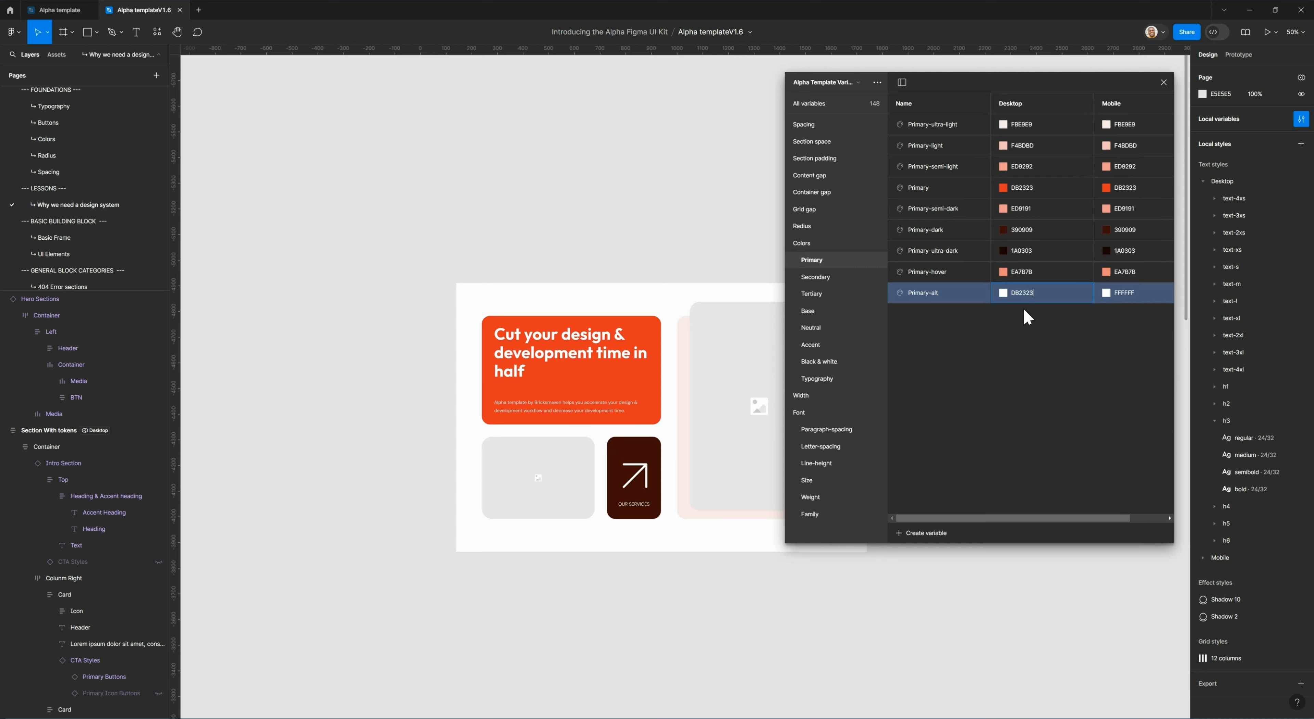
key(Return)
click(1003, 294)
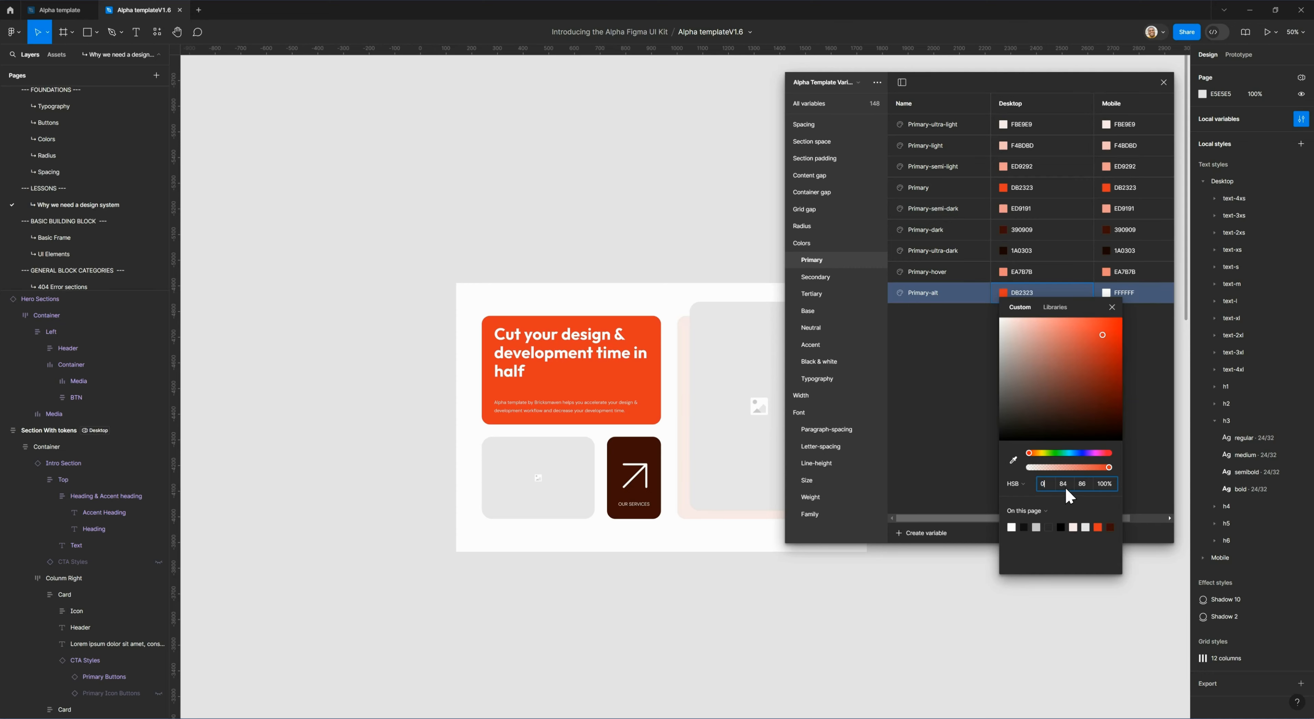
click(1016, 294)
click(1003, 293)
click(1003, 292)
click(1005, 187)
click(1005, 185)
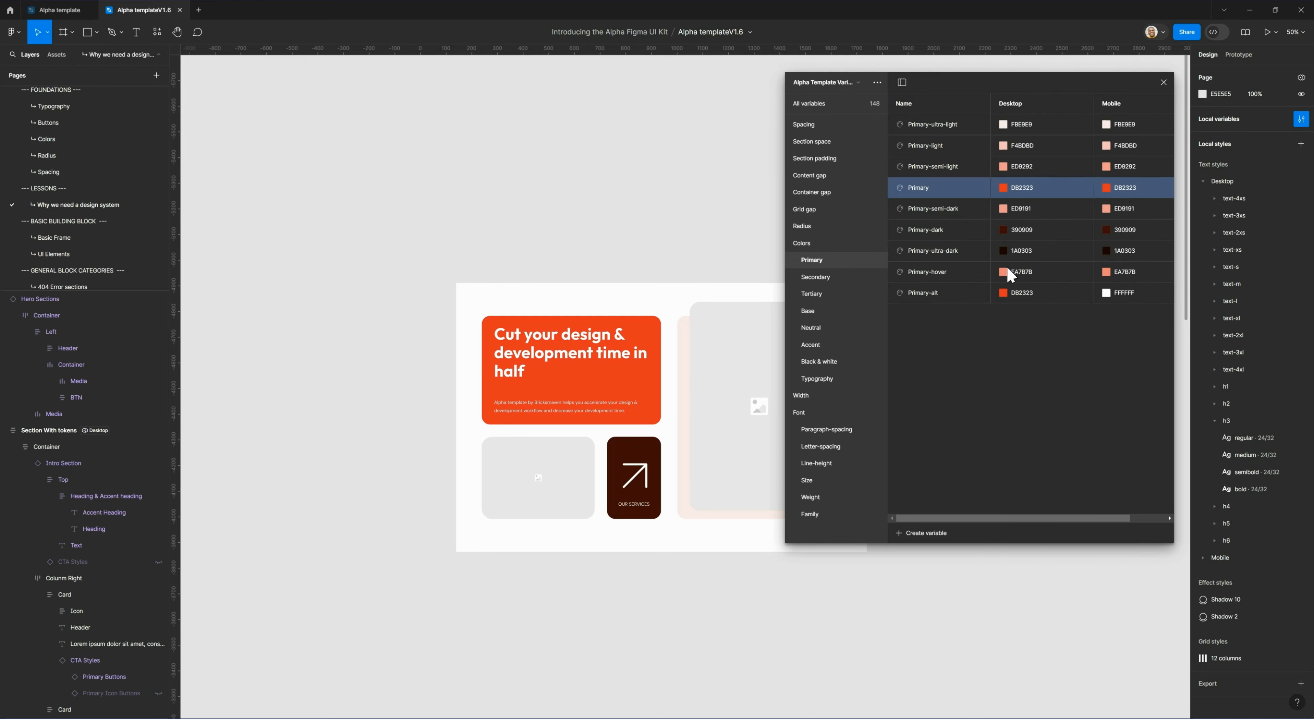
Try shifting the hue of Primary-alt's desktop color up to 20, and bring it back to 0
click(1003, 291)
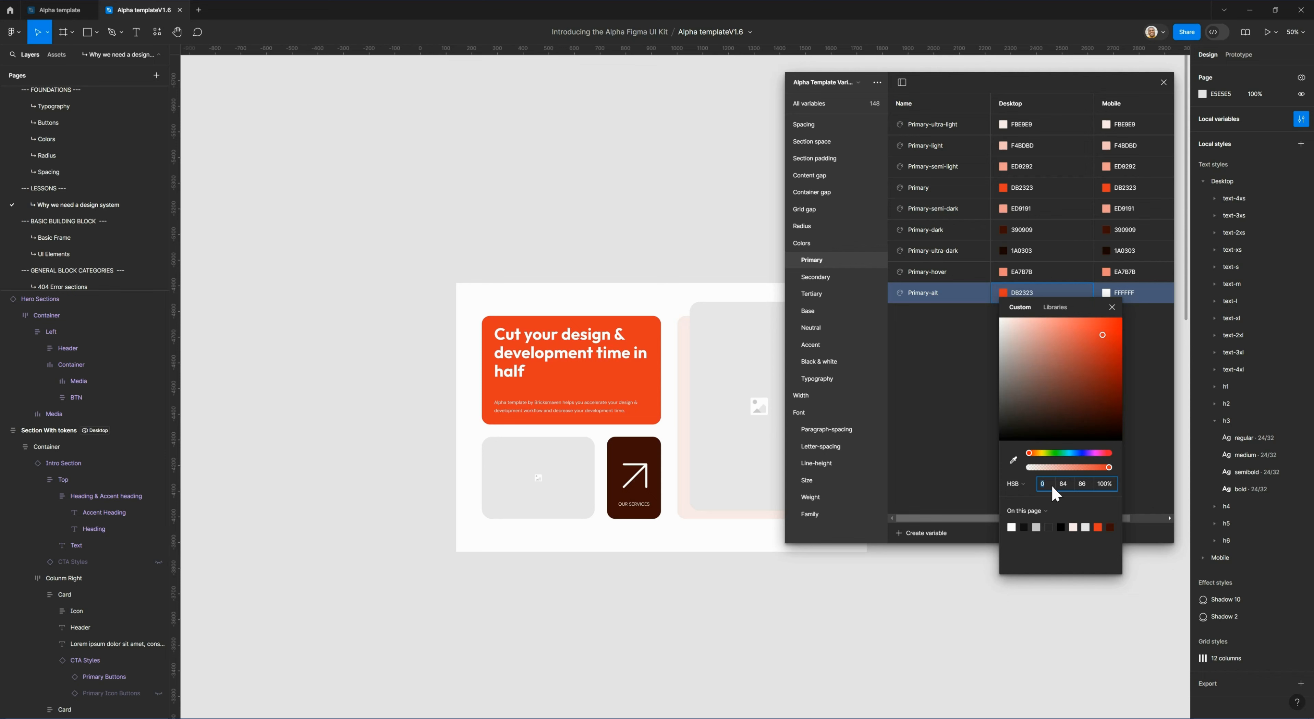
click(1068, 485)
click(1046, 484)
text(10)
key(shift+Up)
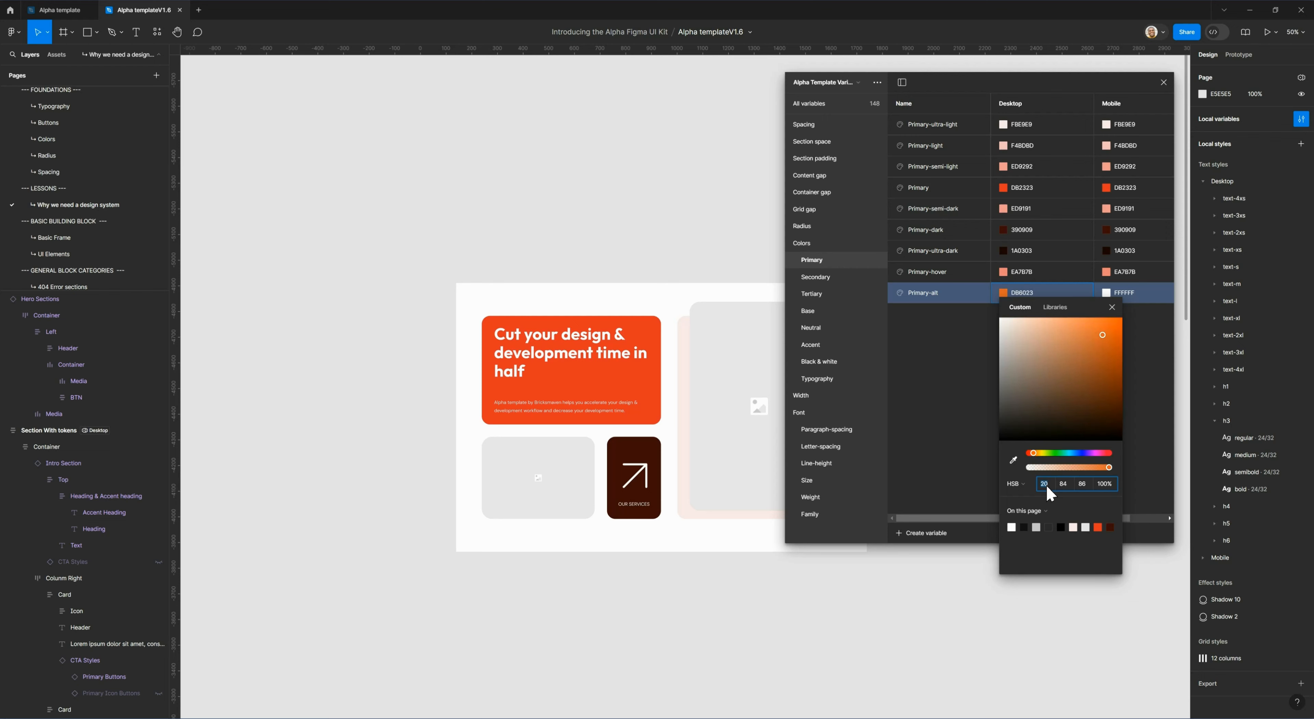
key(shift+Down)
key(shift+Down)
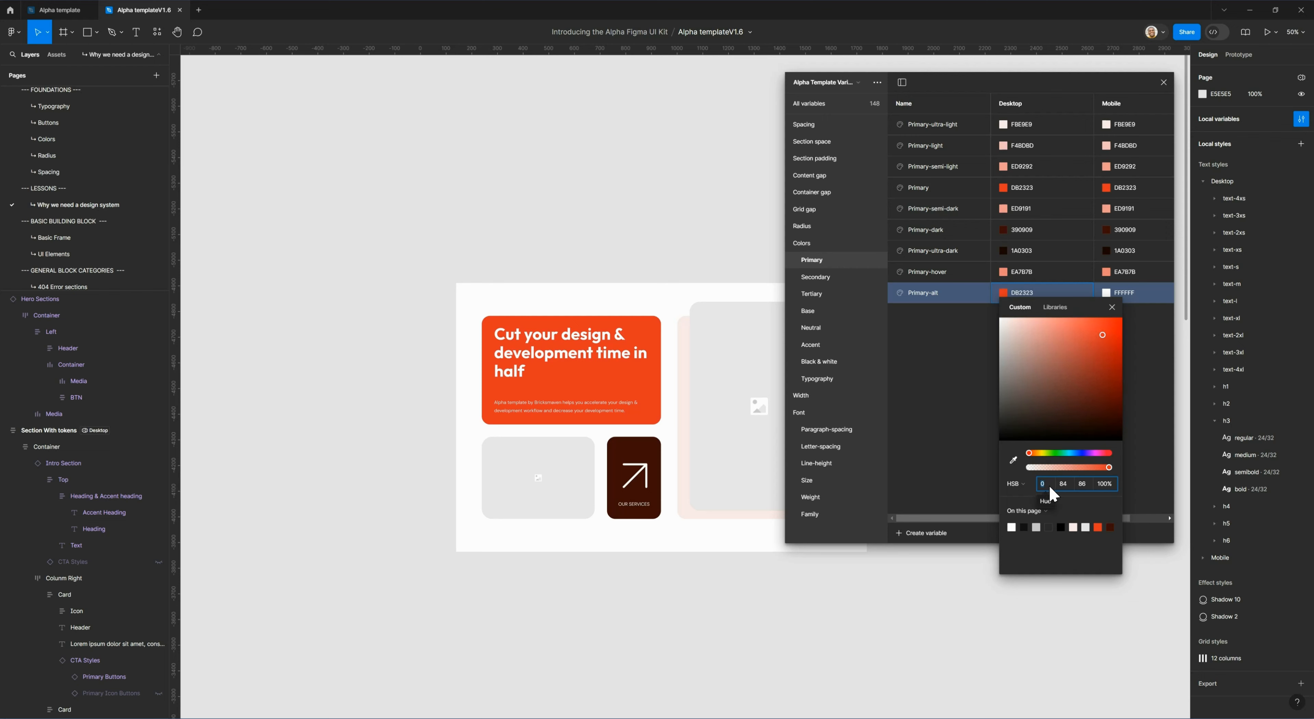
Adjust the saturation and brightness of Primary-alt's desktop color to reach the darker red A80707, and close the color picker
click(1078, 487)
click(1067, 486)
key(shift+Up)
key(shift+Down)
key(shift+Up)
key(shift+Up)
key(shift+Down)
key(Up)
key(Up)
key(Up)
key(Up)
key(Up)
key(Up)
key(shift+Down)
key(shift+Down)
click(960, 342)
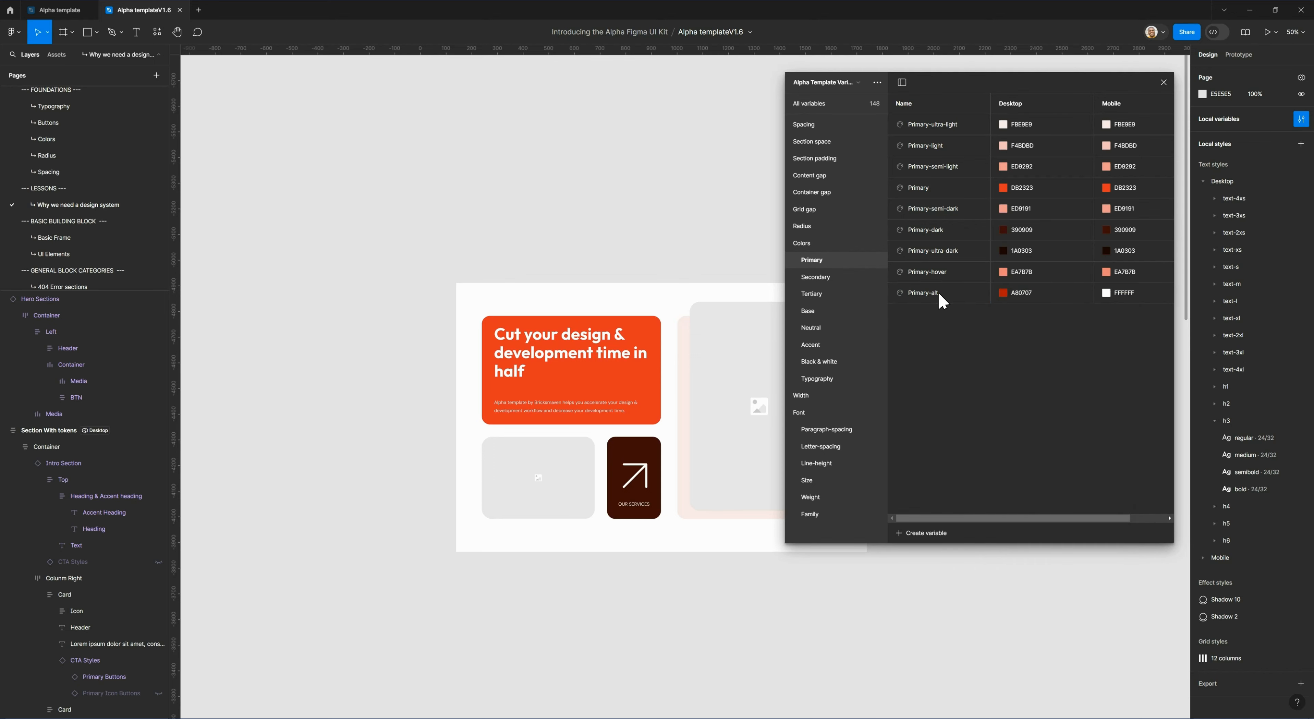
Close the variables window and change the hero Header card's fill to Primary-alt
double_click(611, 372)
double_click(612, 371)
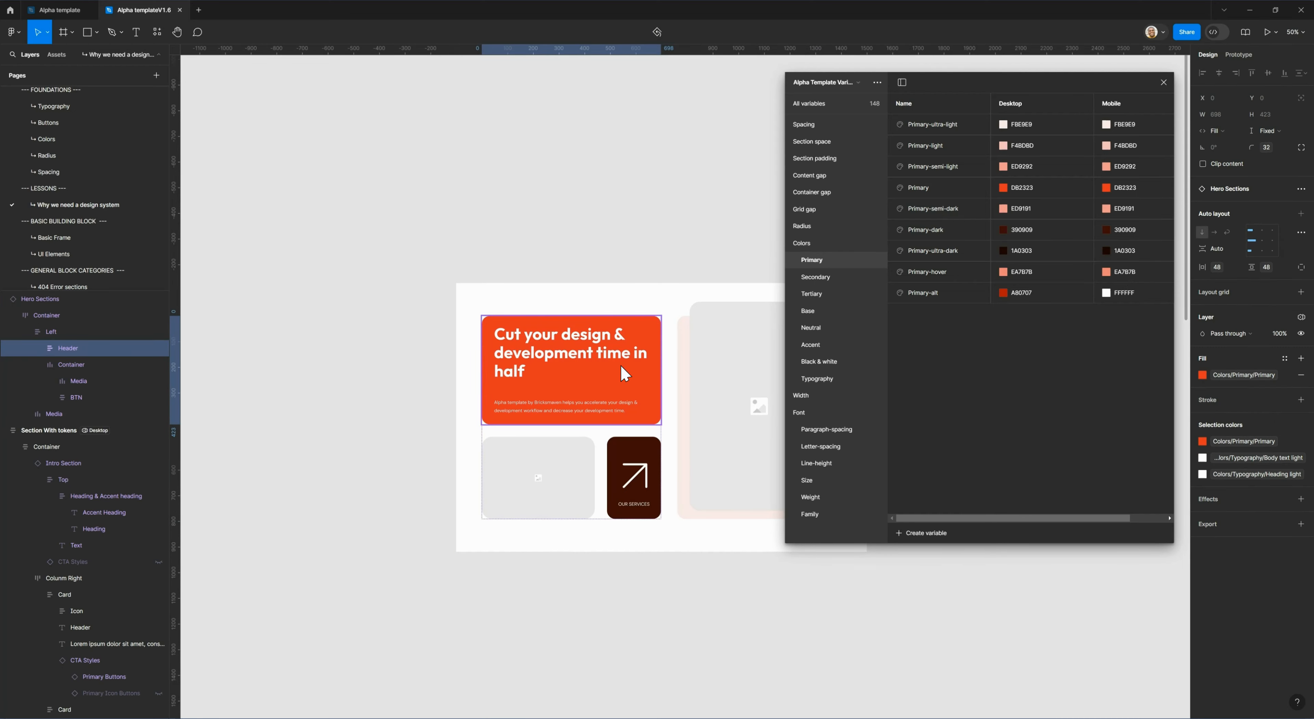
click(1164, 83)
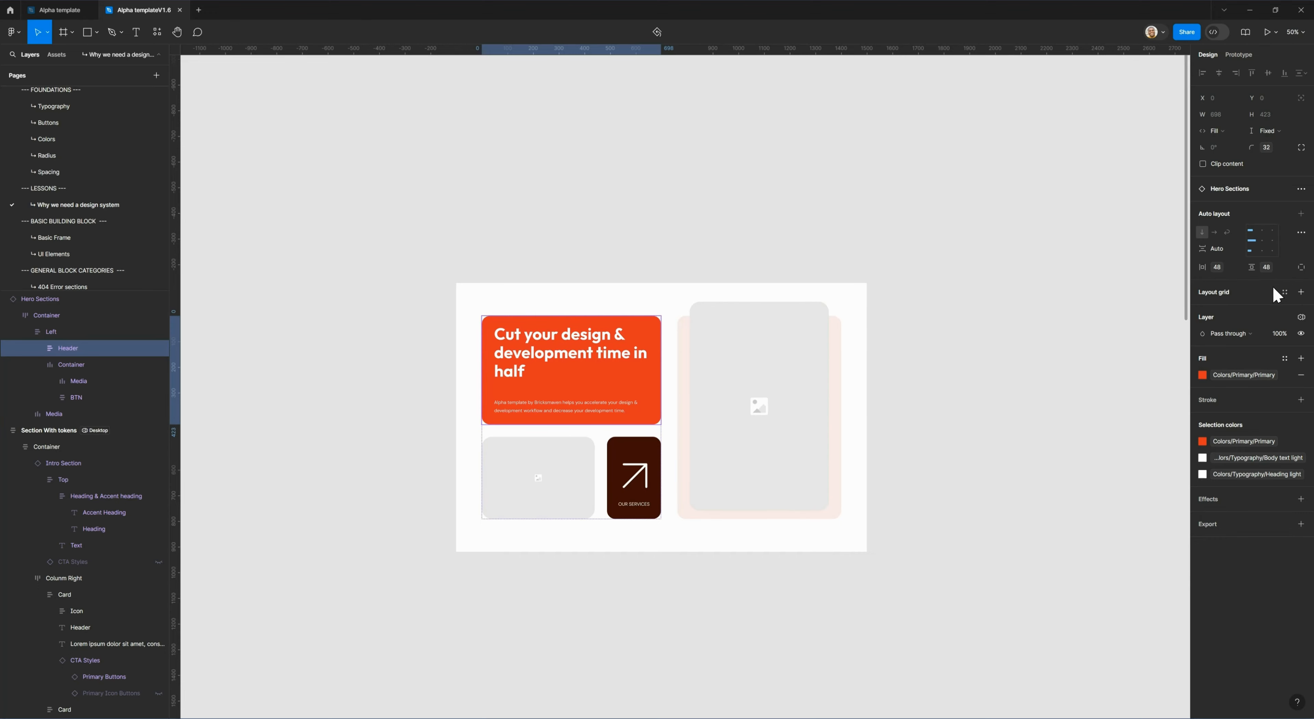
click(1255, 376)
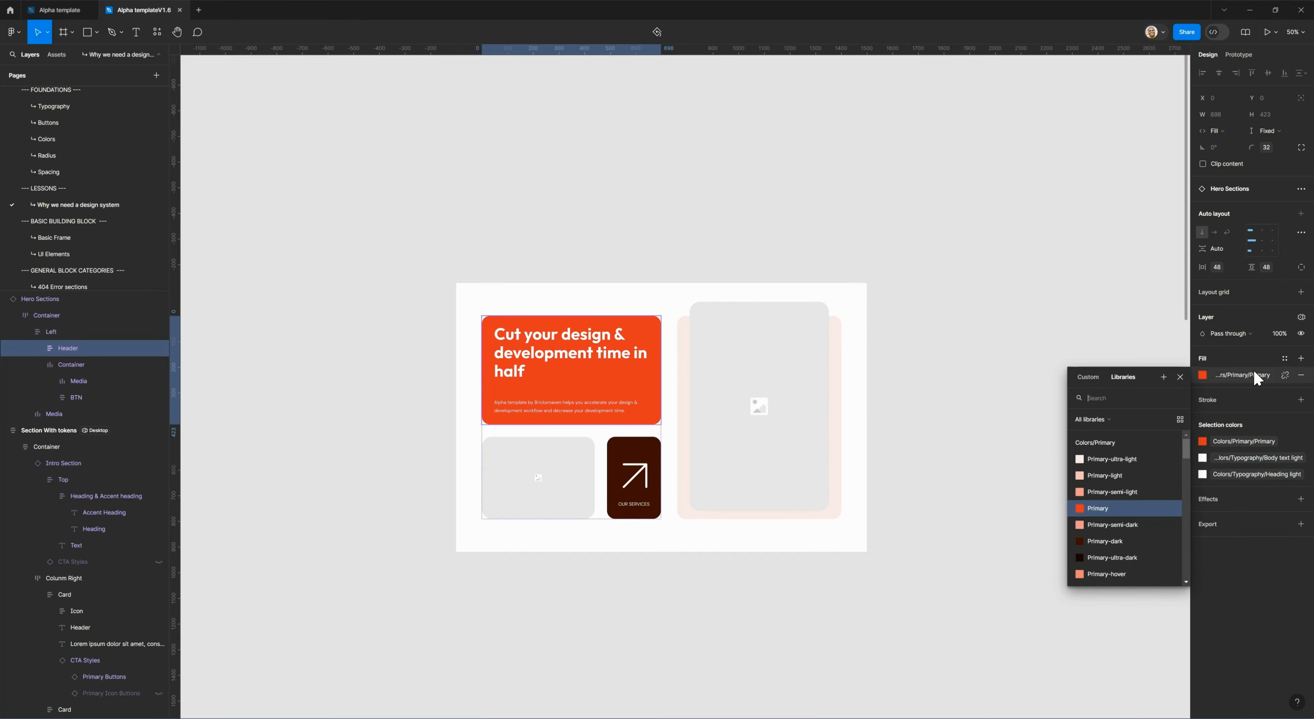
scroll(1133, 539, down, 2)
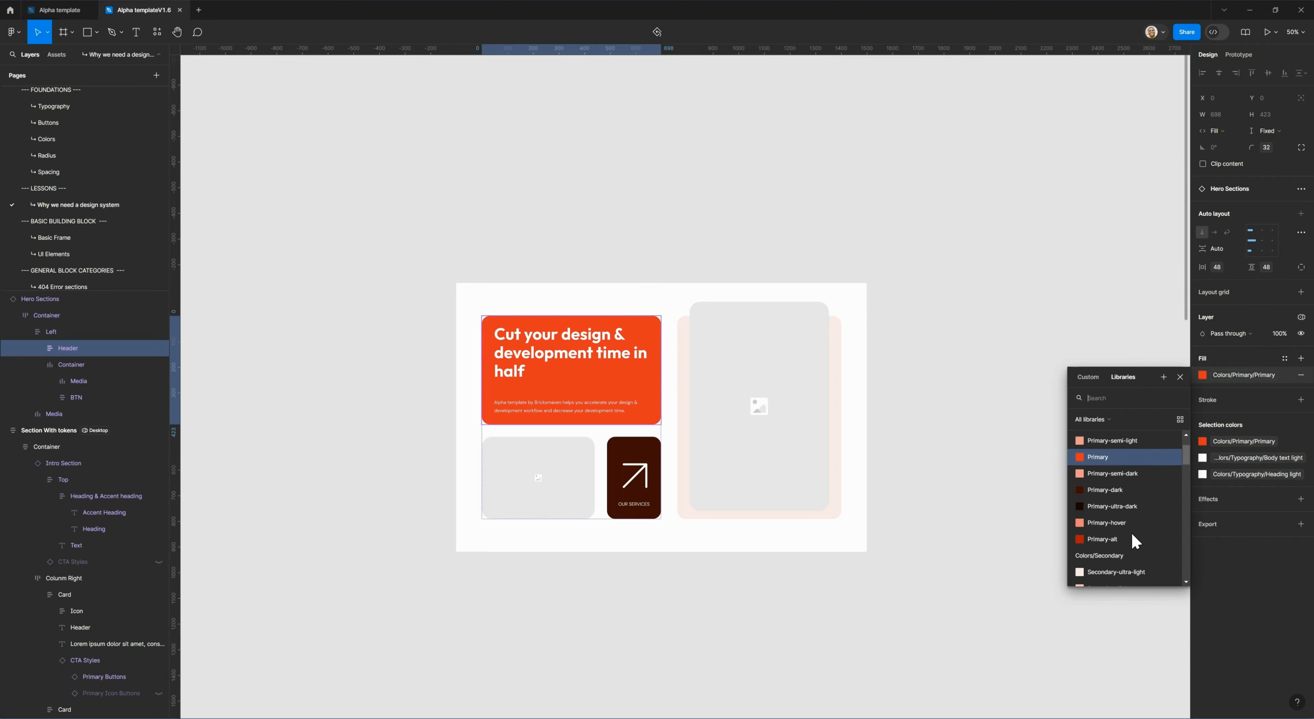
click(1104, 539)
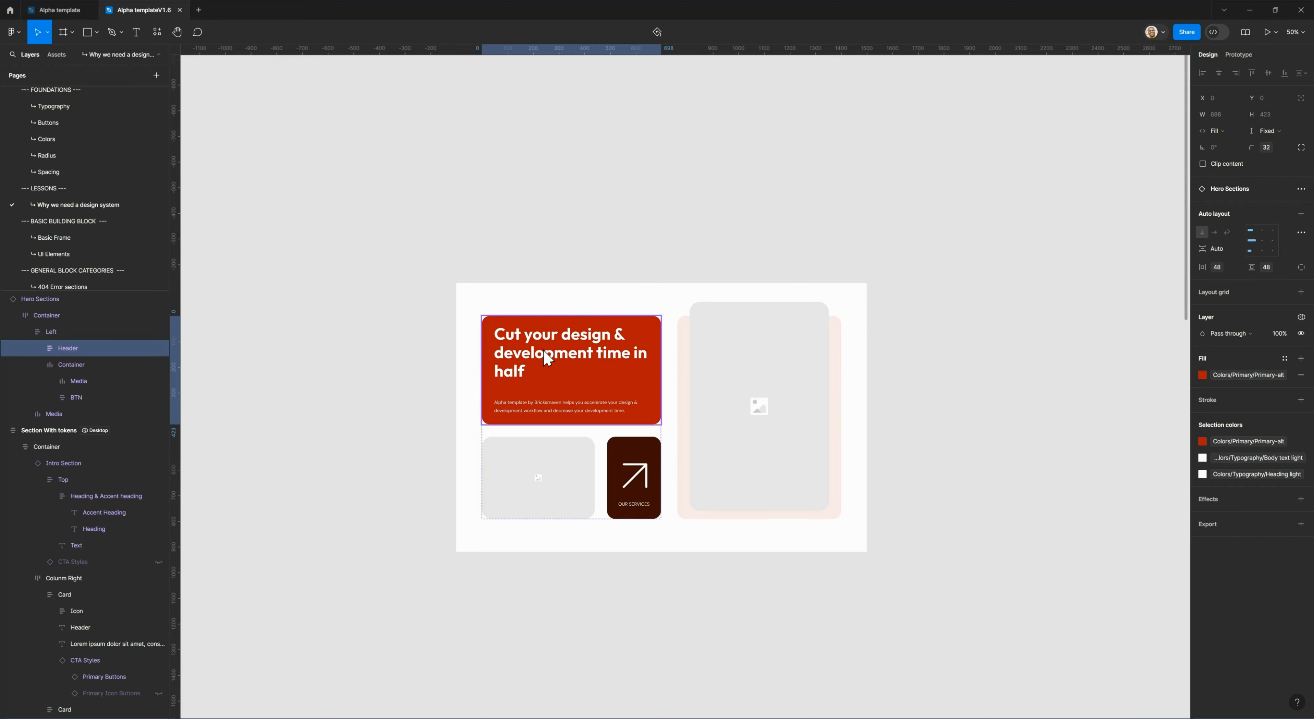